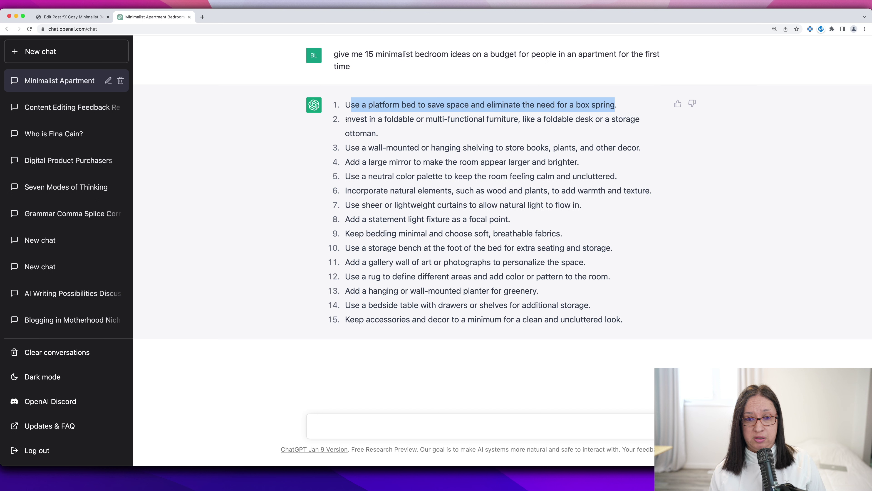
Step: Copy all 15 minimalist bedroom ideas from the ChatGPT answer
left_click_drag(346, 119, 383, 134)
key("super+c")
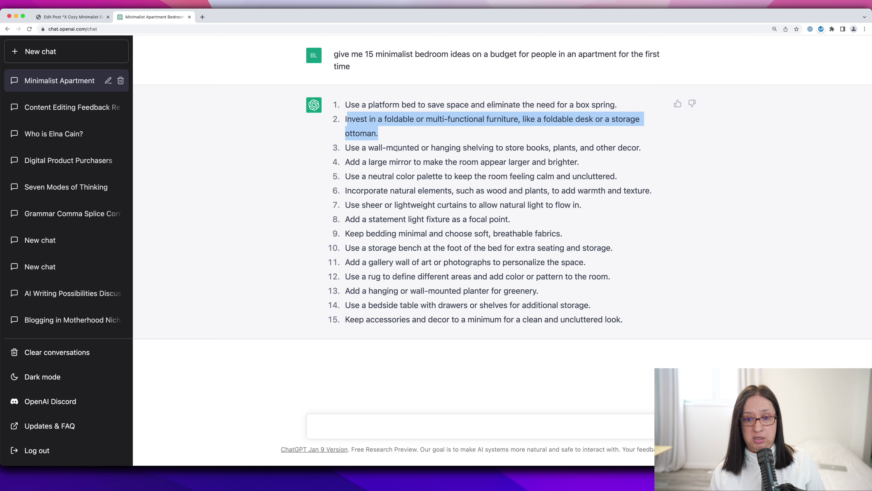
double_click(397, 148)
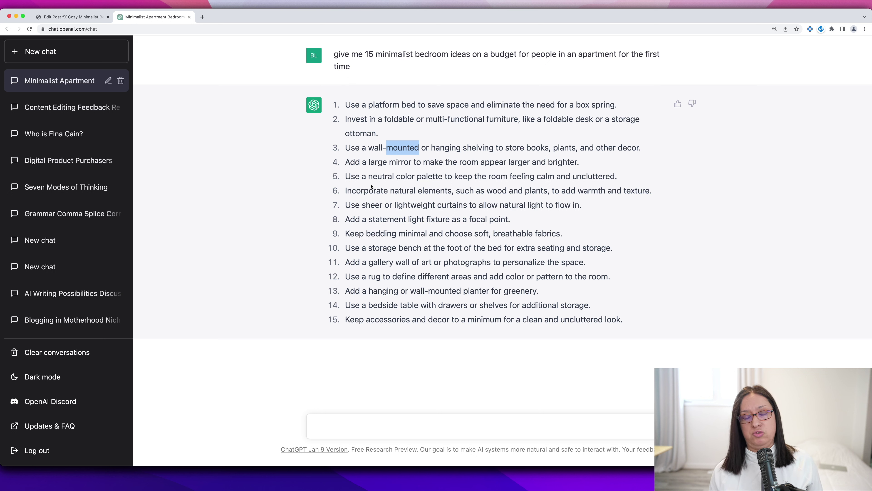
left_click_drag(347, 105, 630, 320)
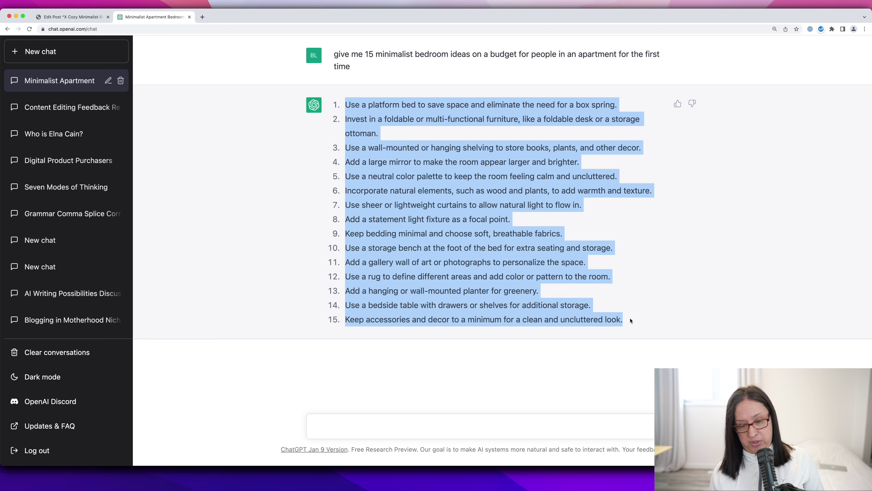
Step: In the WordPress post, add an "Intro" paragraph and the heading "Minimalist Decorating on a Budget" with "intro" beneath it
key("super+alt+Left")
type("Intr")
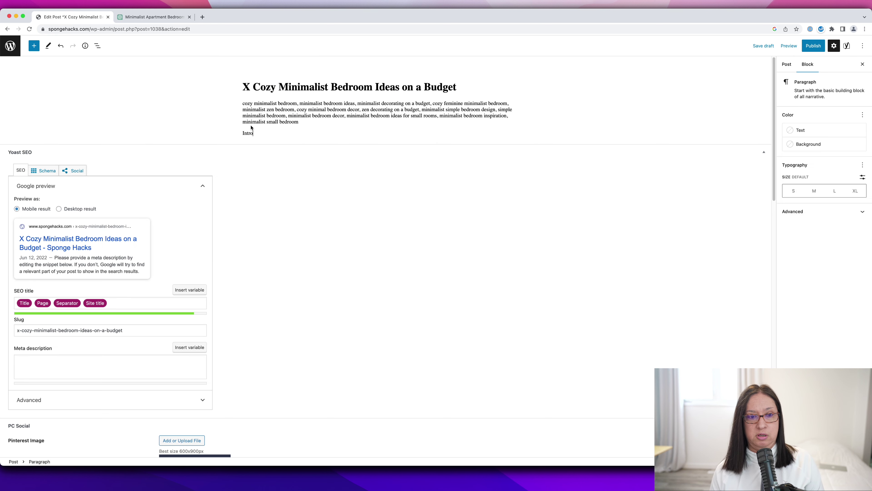
type("o")
key("Return")
type("/h")
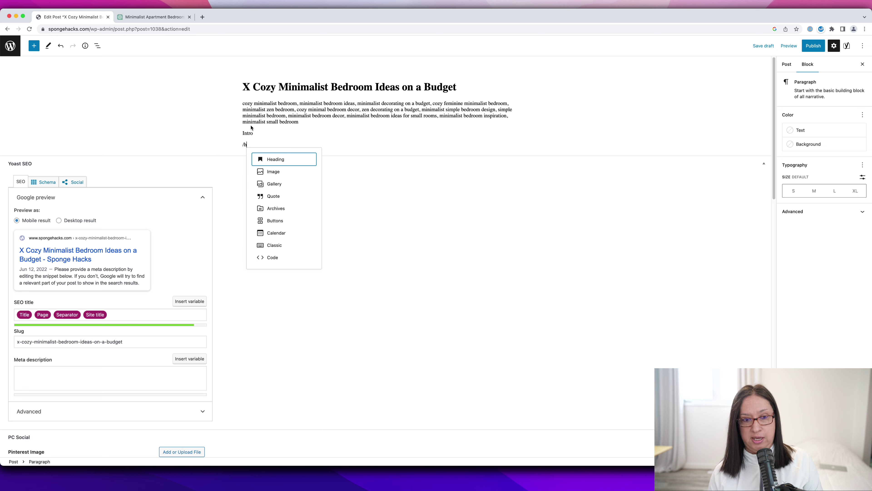
key("Return")
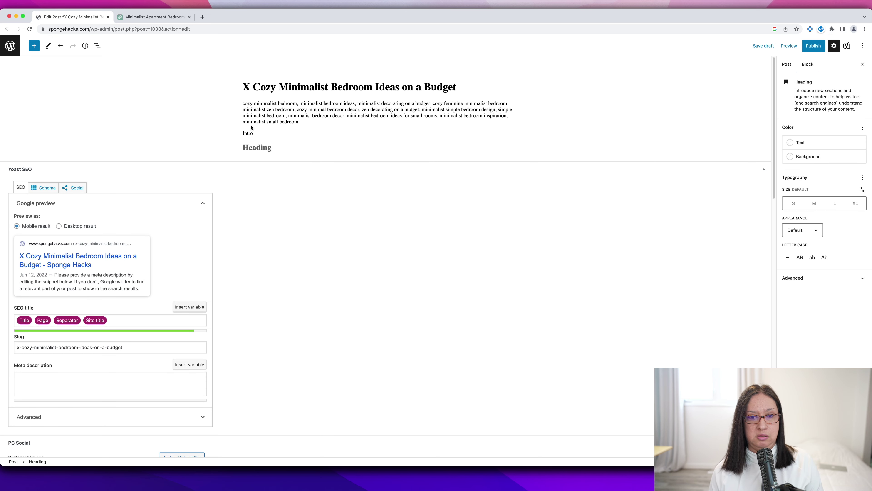
Step: Try pasting the full list of 15 ideas below the section intro, and undo the paste
key("super+v")
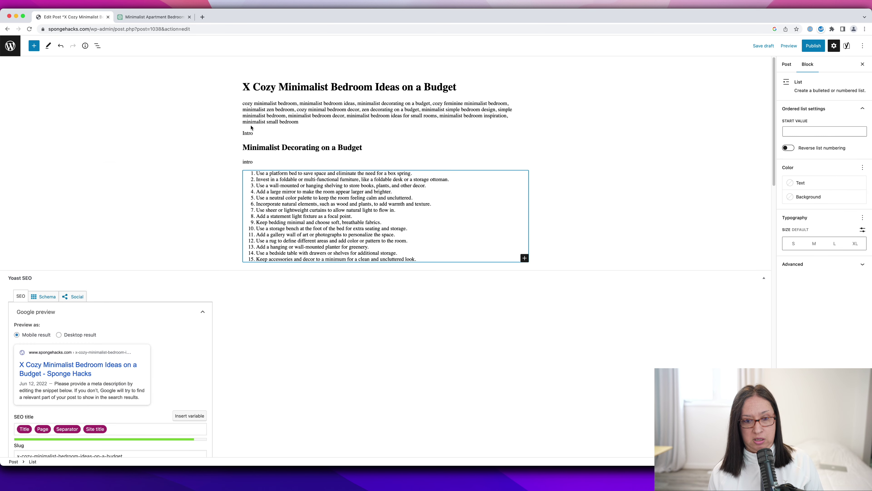
key("super+z")
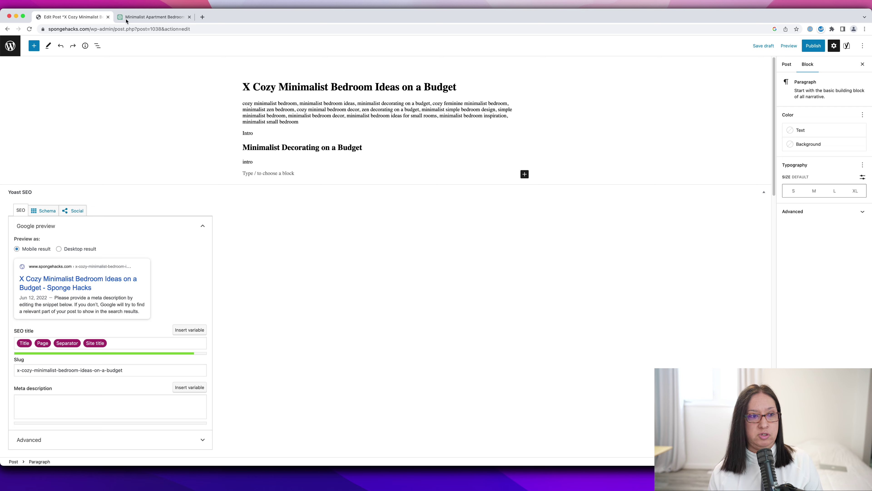
Step: Copy the first ChatGPT idea into the post as the paragraph "1. Use a platform bed to save space and eliminate the need for a box spring"
left_click(154, 18)
left_click(354, 103)
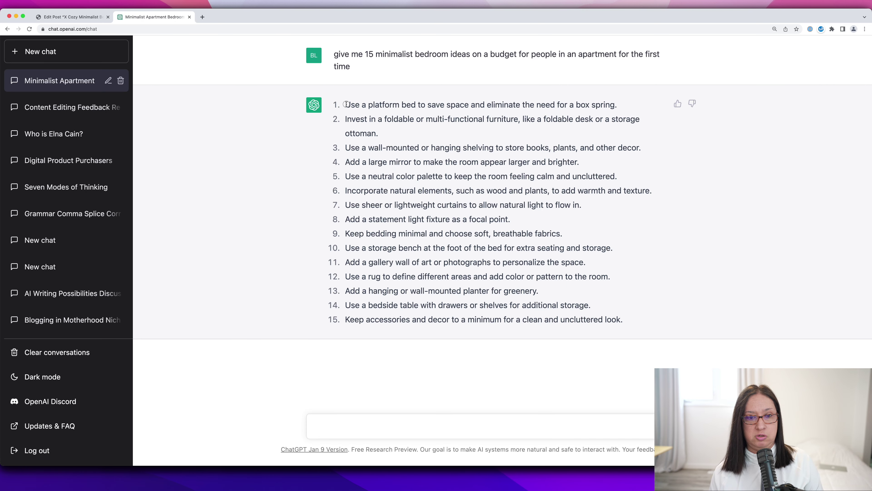
left_click_drag(347, 104, 620, 105)
left_click(72, 17)
type("1")
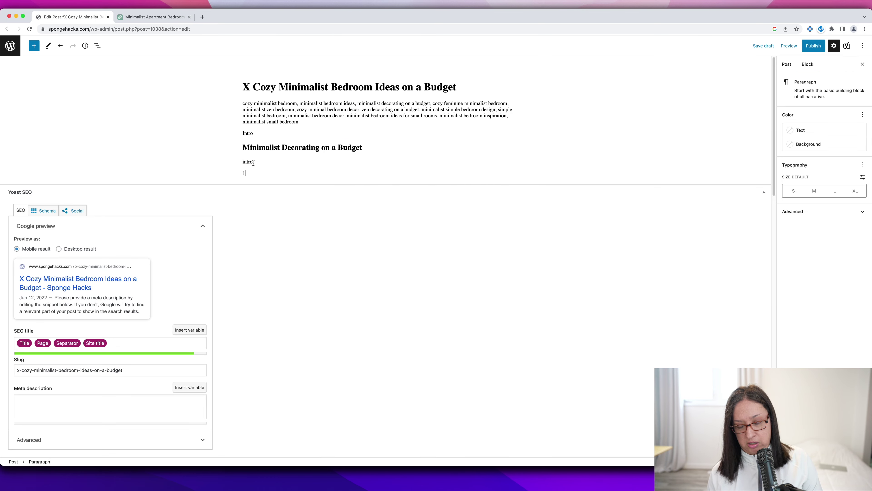
type(".")
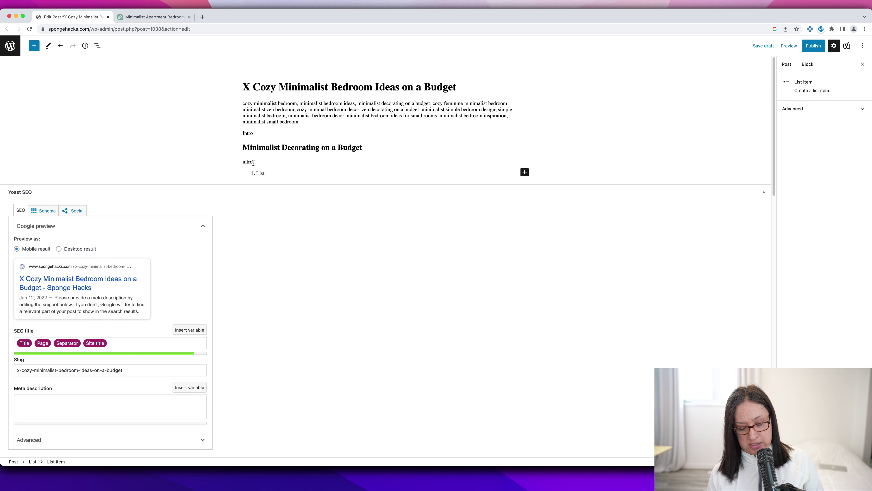
type("1. Use a platform bed to save space and eliminate the need for a box spring.")
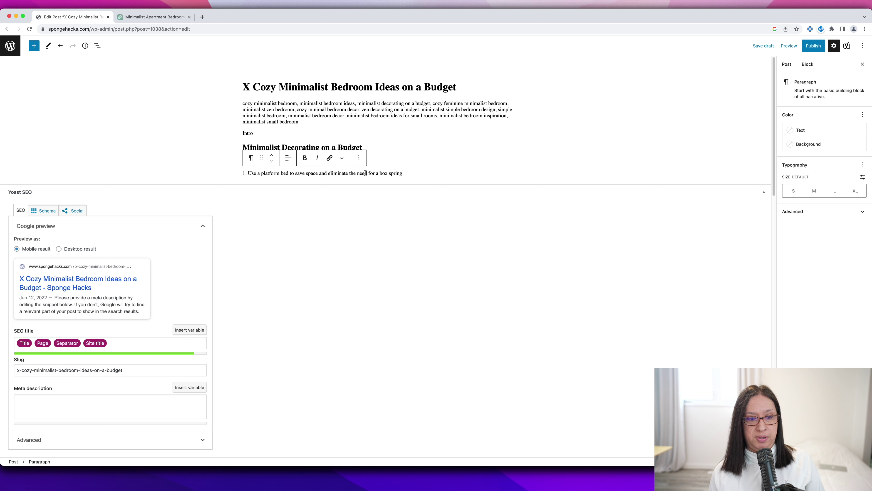
Step: Split the first idea after "bed" into two paragraphs and capitalize its title as "1. Use a Platform Bed"
left_click(289, 173)
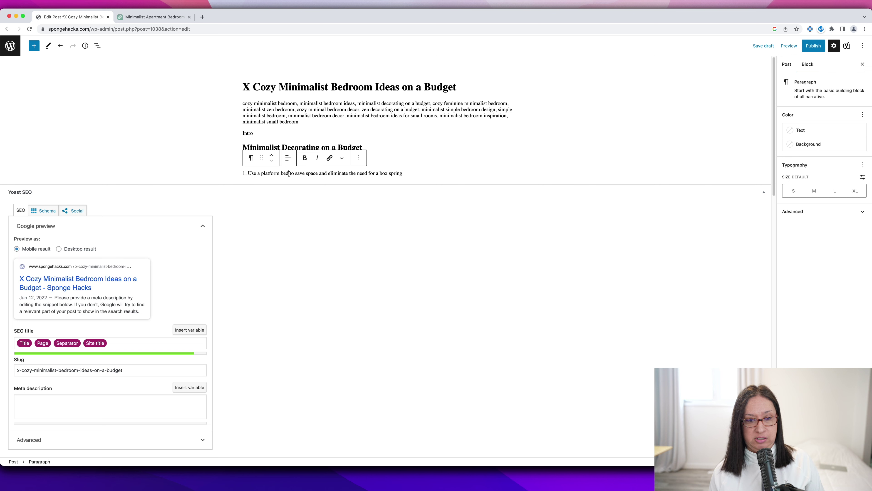
key("Return")
left_click(277, 147)
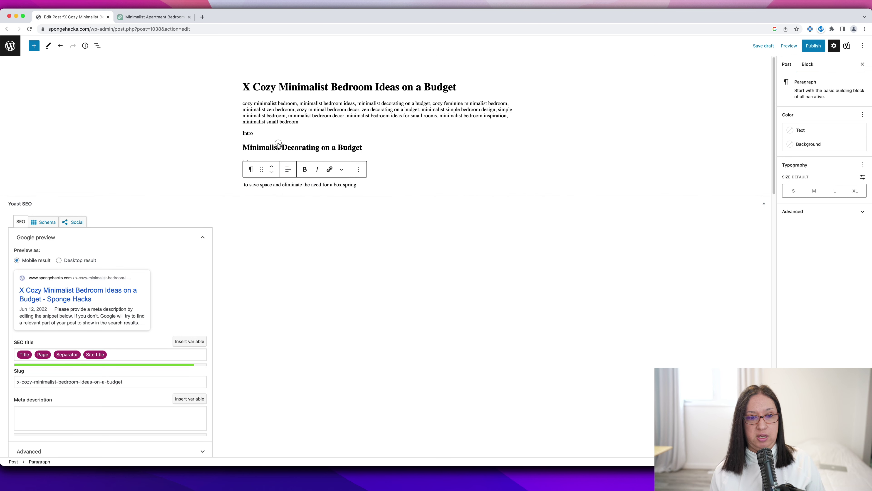
left_click(263, 173)
key("BackSpace")
type("P")
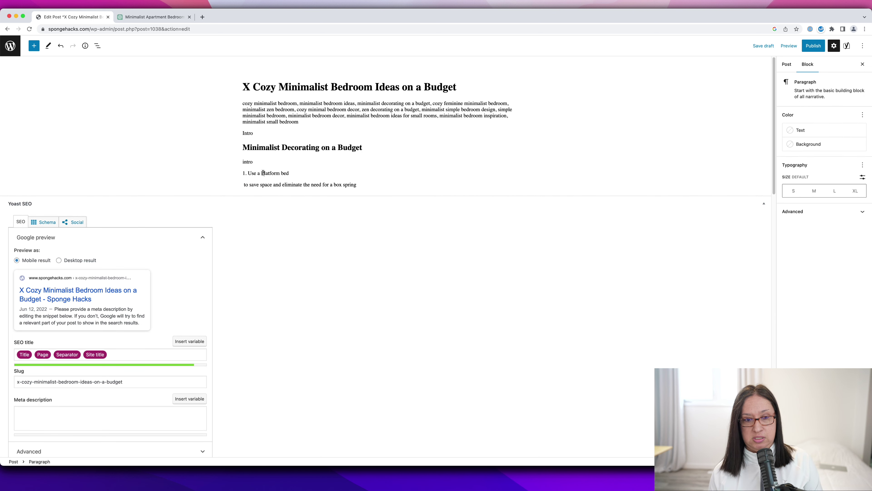
left_click(284, 174)
key("BackSpace")
type("B")
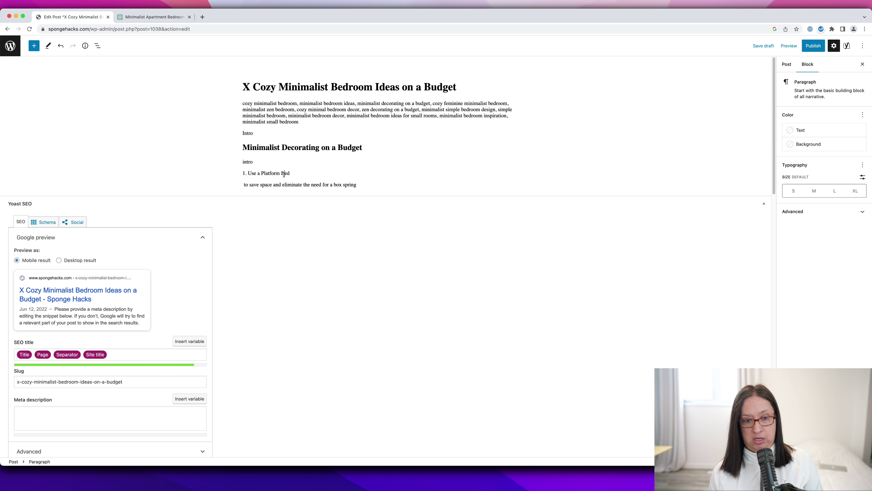
Step: Convert the "1. Use a Platform Bed" paragraph into an H3 heading
triple_click(296, 175)
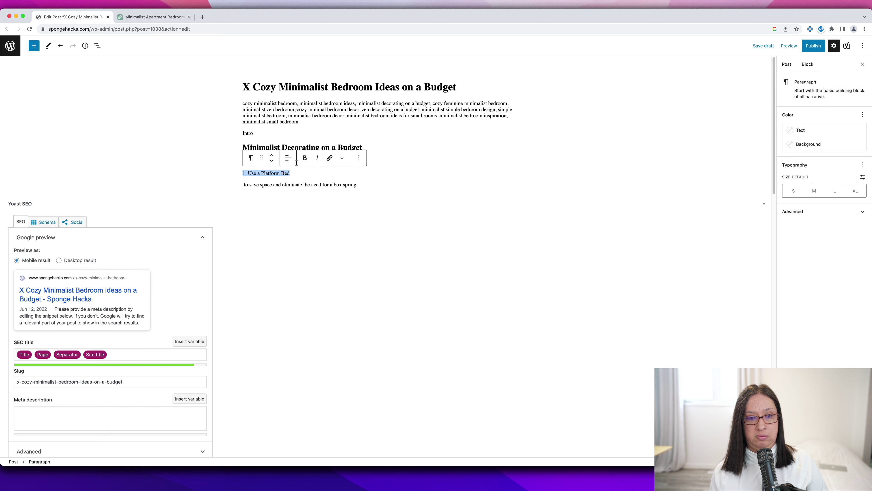
left_click(250, 157)
left_click(267, 189)
left_click(300, 159)
Step: Add the paragraph "2. Invest in a foldable or multi-functional furniture, like a foldable desk or a storage ottoman." after the first idea
left_click(358, 187)
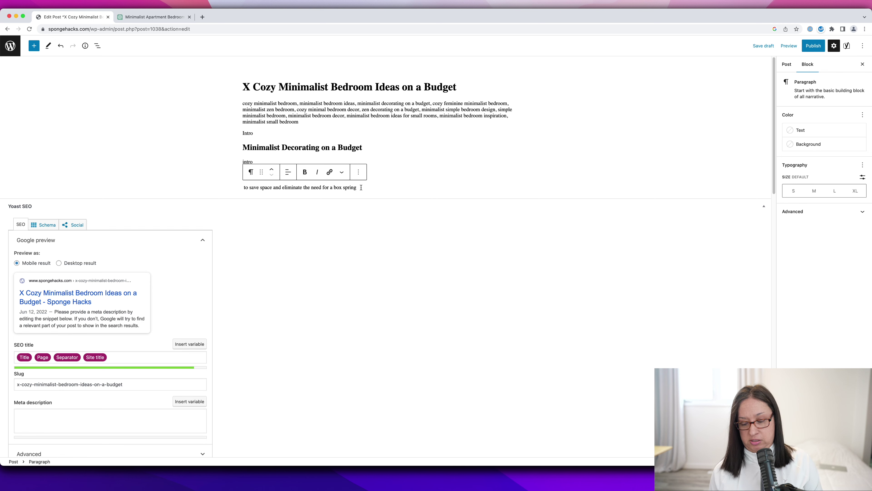
key("Return")
type("2.")
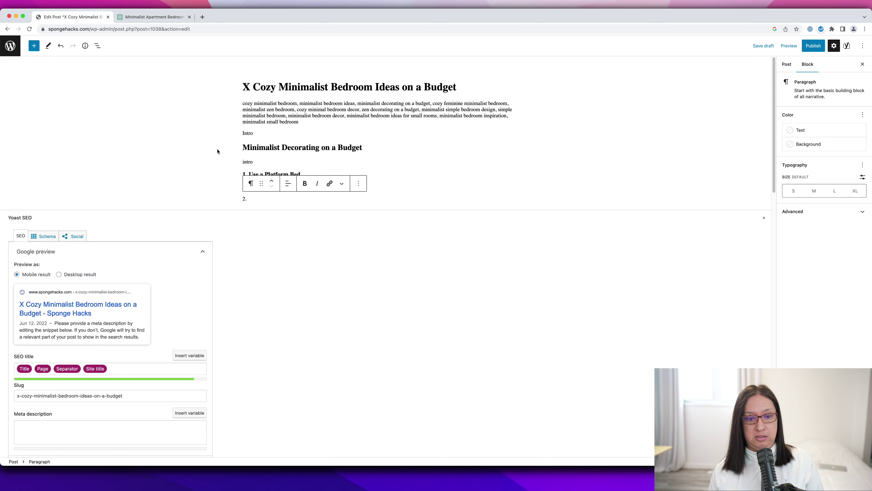
key("super+v")
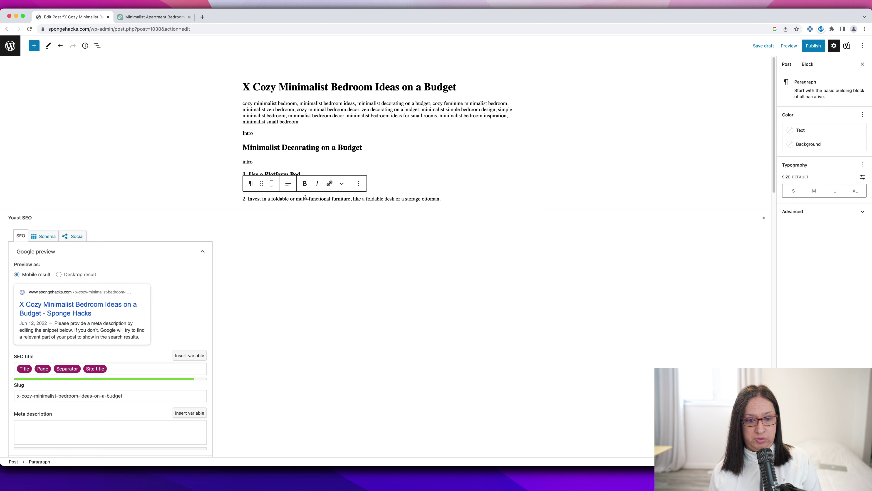
Step: Remove the comma after "furniture" in the second idea and move "like a foldable desk or a storage ottoman." to its own paragraph
left_click(352, 199)
key("BackSpace")
key("BackSpace")
key("Return")
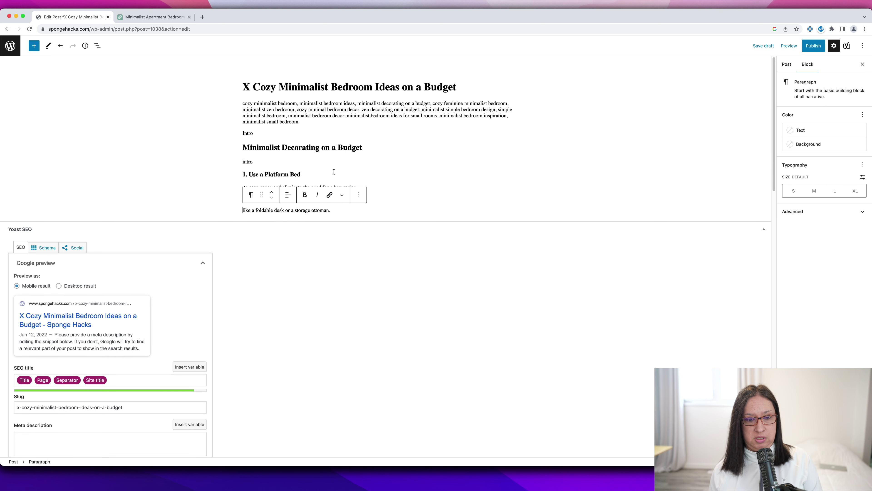
Step: Reword the second idea's title as "2. Have Furniture with Multiple Purposes"
left_click(290, 174)
left_click_drag(248, 199, 351, 199)
type("Have Piec")
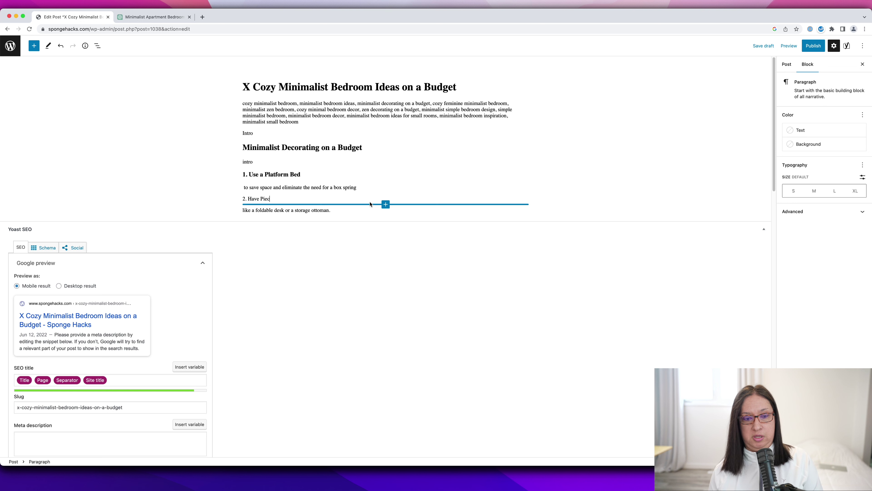
type("es with Mulitple ")
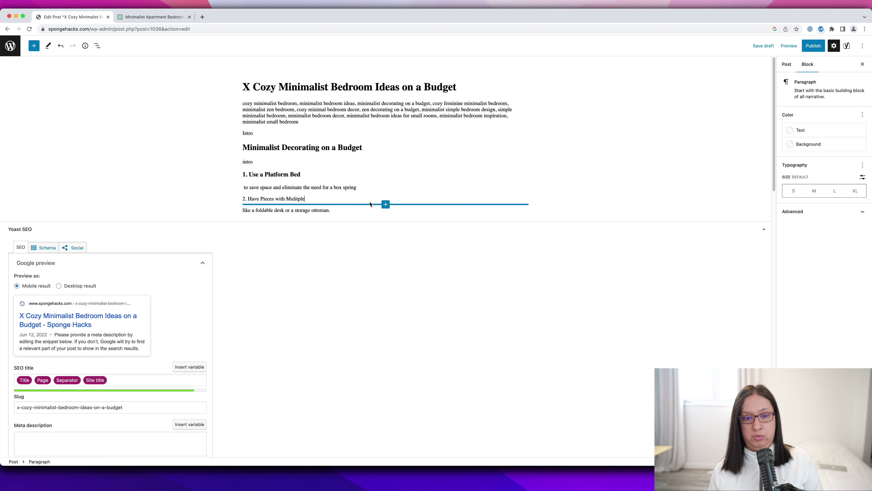
type("Purposes")
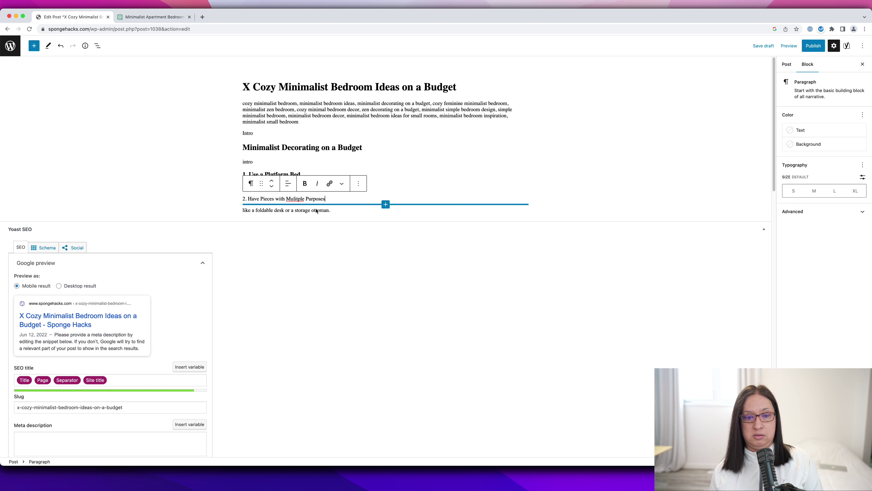
double_click(265, 198)
type("Fur")
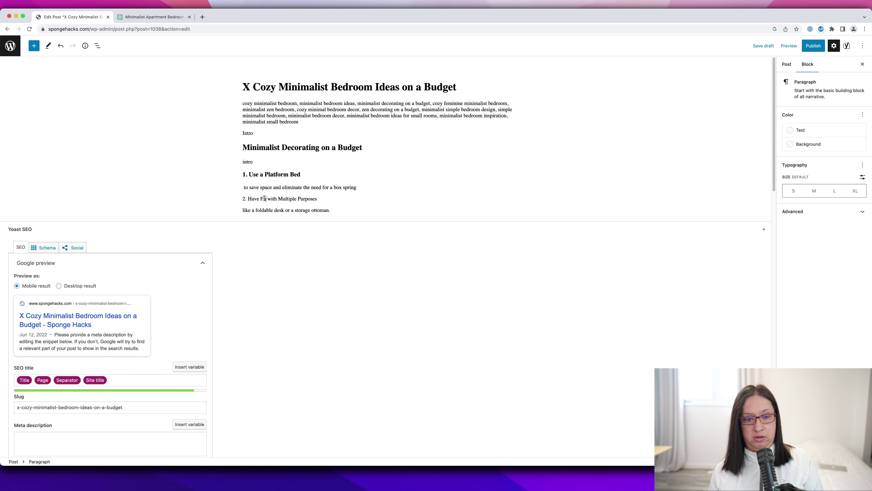
type("niture")
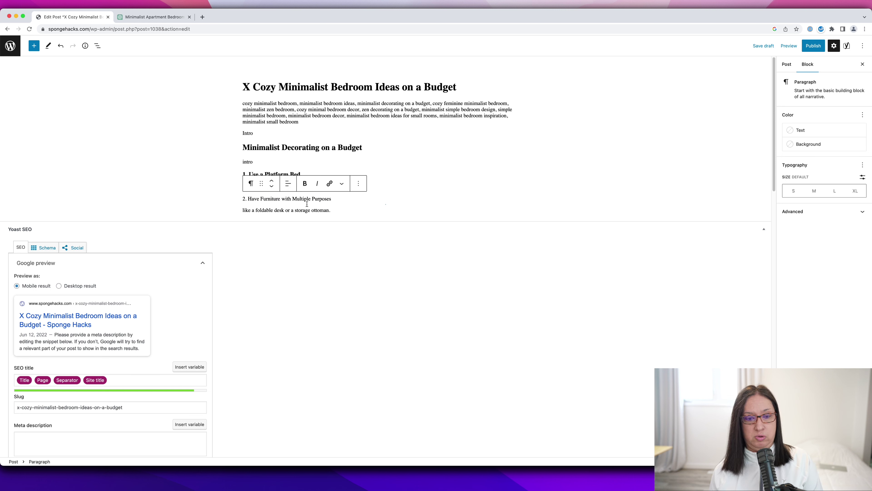
left_click(324, 210)
key("BackSpace")
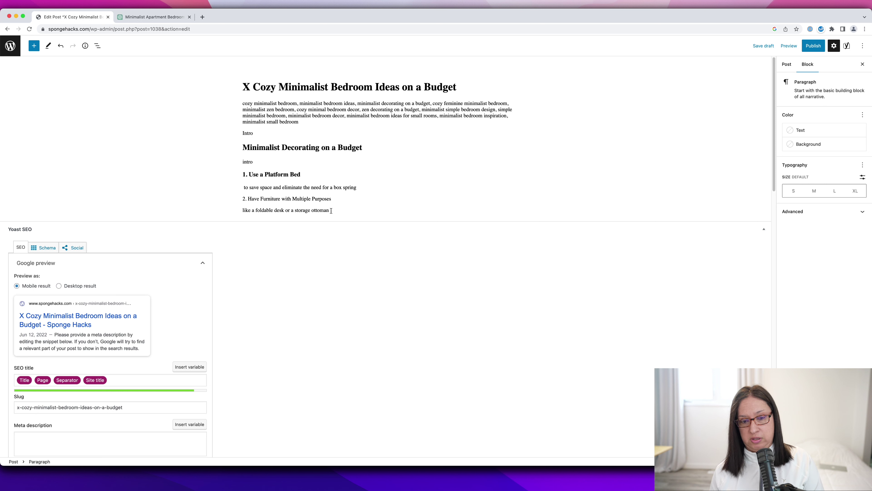
double_click(321, 212)
left_click(333, 215)
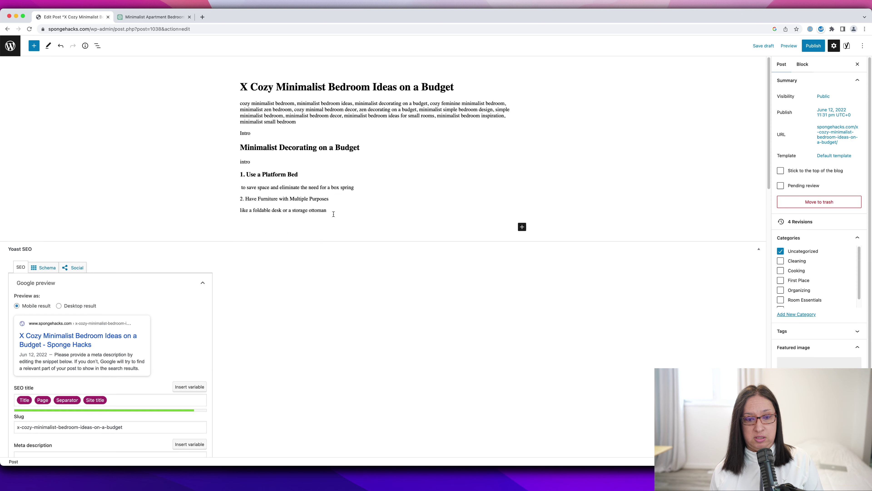
left_click(326, 212)
type(".")
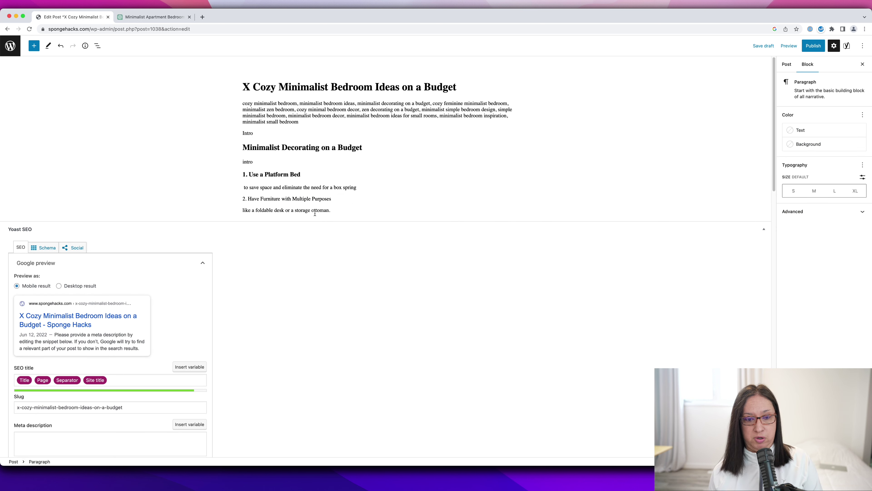
Step: Add ChatGPT's large mirror idea as the heading "3. Add a Large Mirror" followed by the paragraph "to make the room appear larger and brighter."
key("Return")
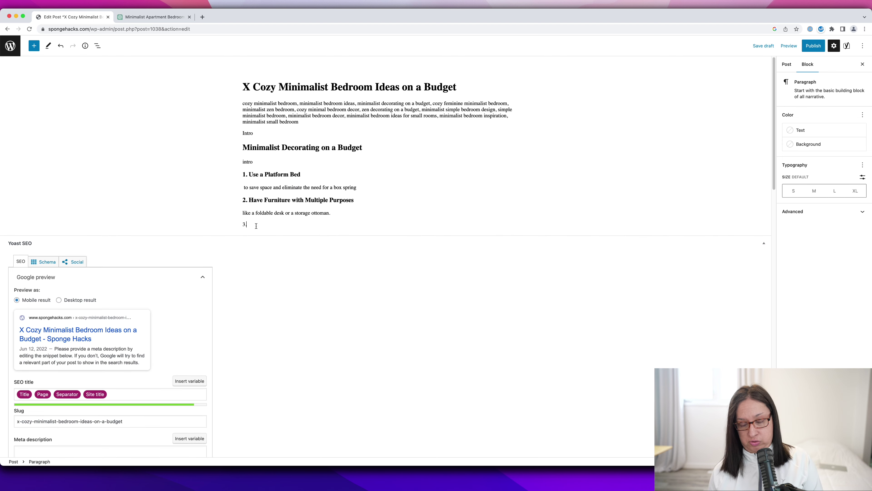
key("ctrl+Tab")
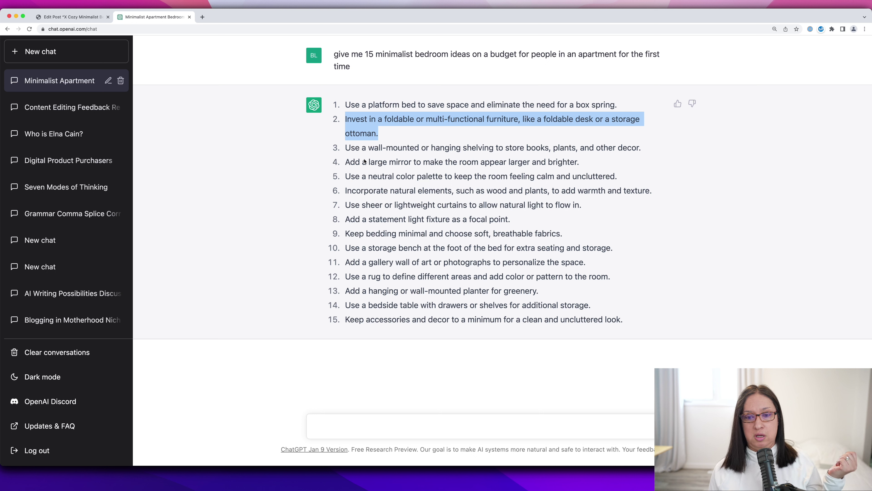
left_click_drag(345, 148, 361, 149)
left_click(380, 151)
left_click_drag(345, 162, 586, 163)
key("ctrl+shift+Tab")
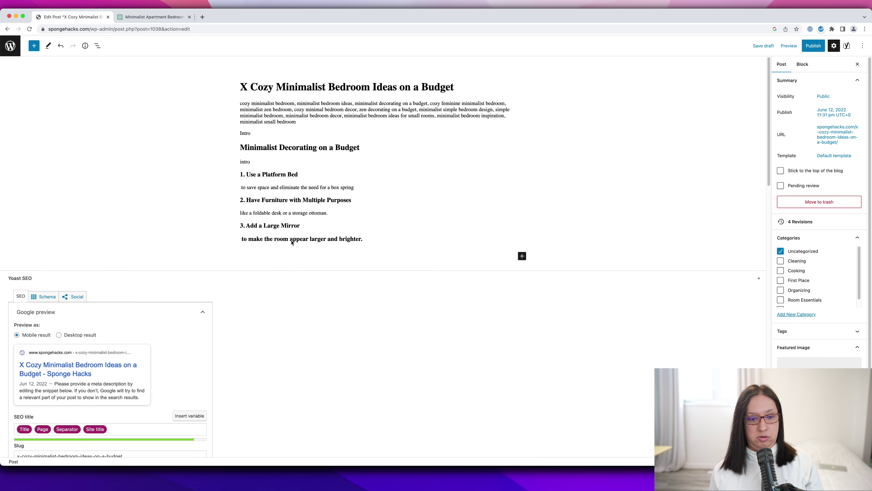
left_click(262, 239)
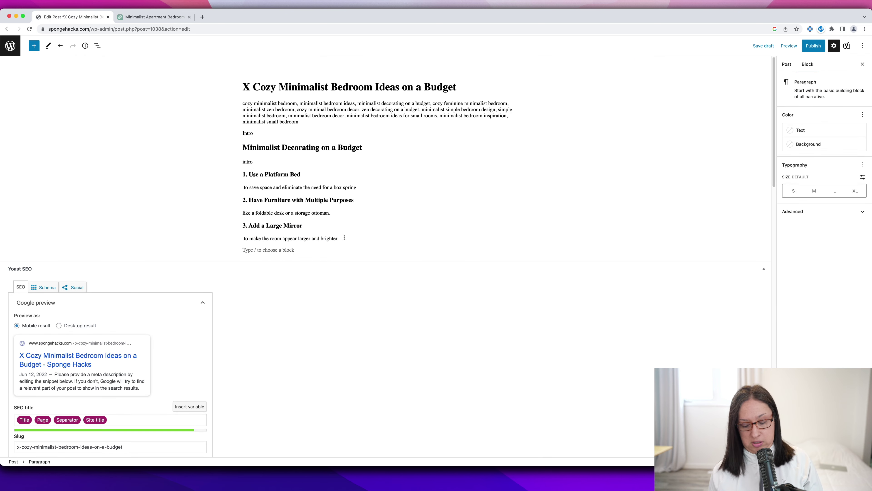
Step: Add ChatGPT's natural elements idea as the H3 heading "4. Incorporate Natural Elements" followed by "such as wood and plants, to add warmth and texture."
key("ctrl+Tab")
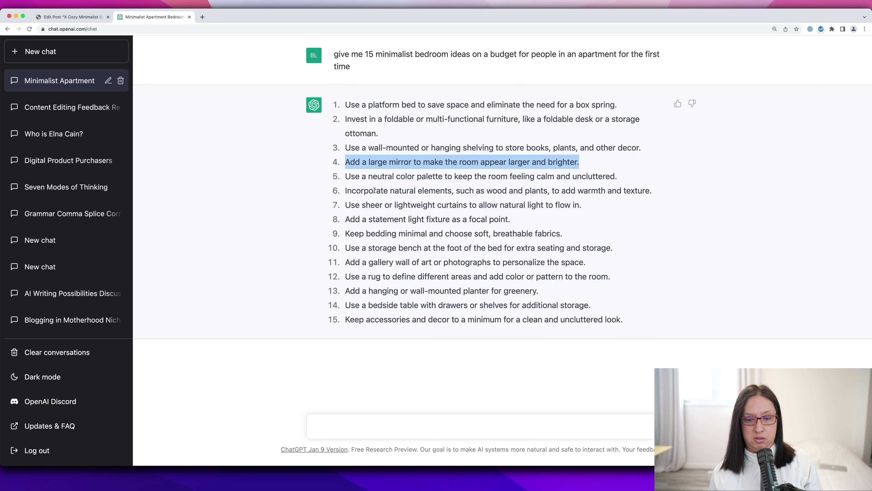
left_click_drag(345, 191, 652, 191)
key("super+c")
left_click(94, 20)
key("super+v")
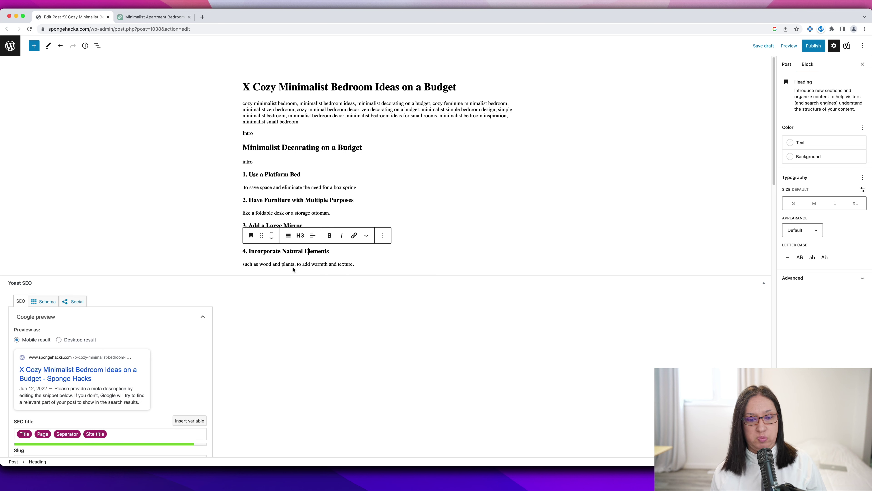
Step: Replace the "Intro" placeholder below the keywords with "Raise your hand if your apartment is over stuffed with blankets, shoes, purses and makeup?"
double_click(250, 133)
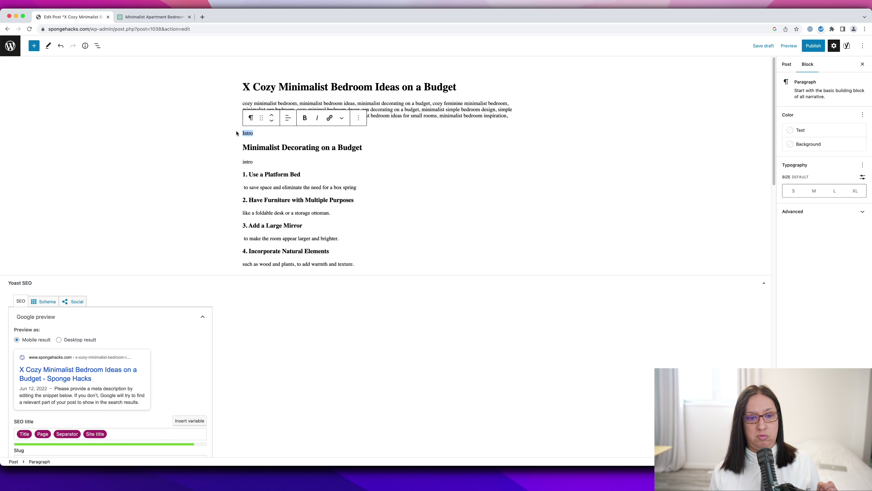
type("Raise your hand if you are l")
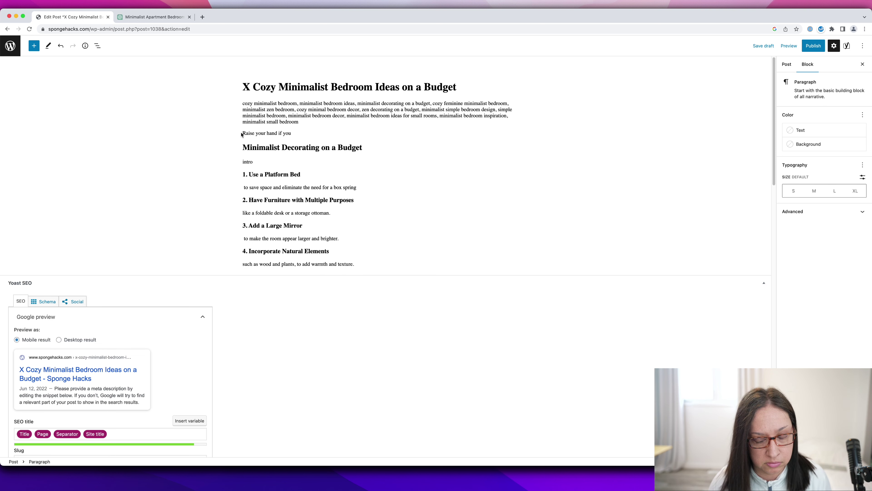
key("BackSpace")
key("BackSpace")
key("BackSpace")
key("BackSpace")
key("BackSpace")
key("BackSpace")
type("r apartment is over stuffed with blankets, shoes, purses and makeup?")
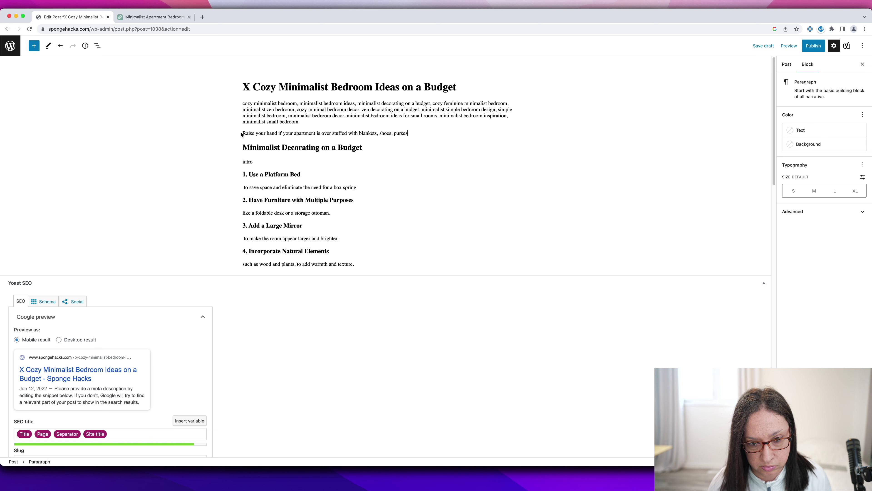
key("Return")
type("Even if you live in an apartment and")
key("BackSpace")
key("BackSpace")
key("BackSpace")
key("BackSpace")
key("BackSpace")
key("BackSpace")
key("BackSpace")
key("BackSpace")
key("BackSpace")
key("BackSpace")
key("BackSpace")
key("BackSpace")
key("BackSpace")
key("BackSpace")
key("BackSpace")
key("BackSpace")
key("BackSpace")
key("BackSpace")
key("BackSpace")
key("BackSpace")
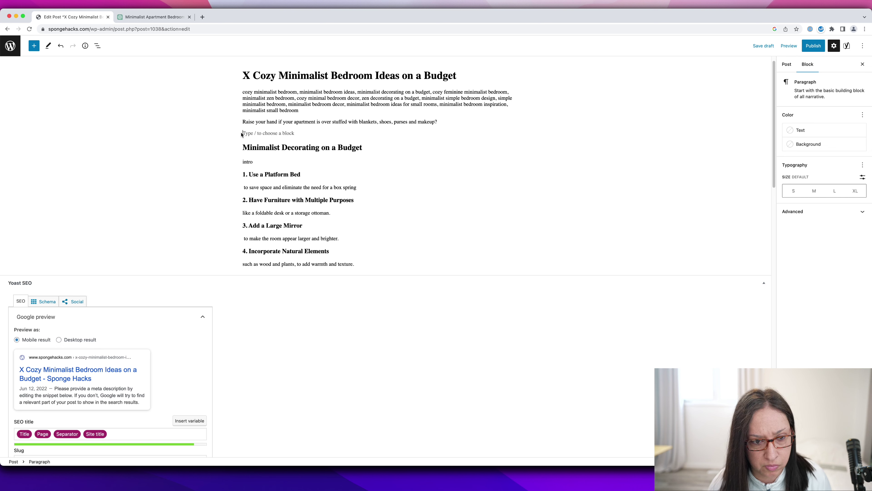
Step: Add the introduction paragraph "When you move into your first apartment it seems like a dream, doesn't it?"
type("When you move into your first apartment it seems like ")
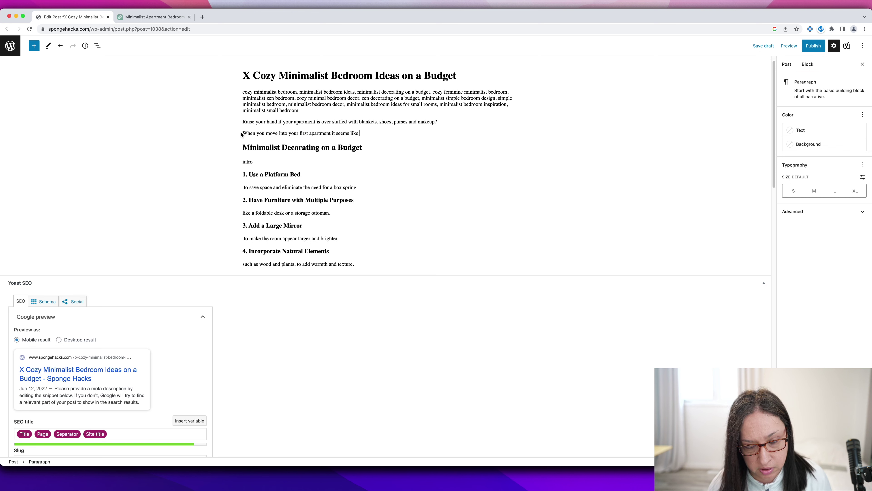
type("a dream, doesn't it?")
key("Return")
Step: Add the paragraph "Finally an adult! Yes! But, then reality hits and you suddenly find all those Friday night shopping sprees are piling up in your bedroom."
type("Finally an adult")
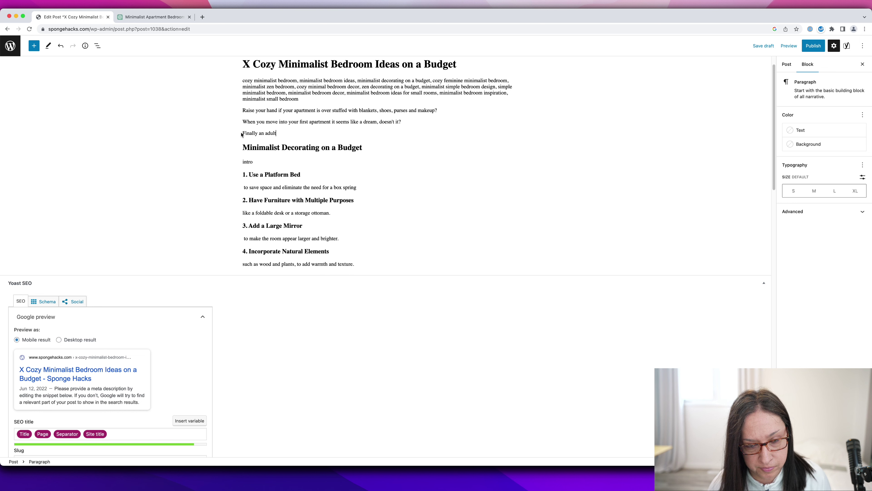
type("! Yes! But, then reality hits and you suddenly find all those fridaa")
key("BackSpace")
key("BackSpace")
key("BackSpace")
key("BackSpace")
key("BackSpace")
key("BackSpace")
type("Friday night shopping sprees are piling up in your bedroom.")
key("Return")
Step: Add the paragraph "You hate ending your day going into your horribly cluttered bedroom, but what do you do?"
type("You hate ending your day going into your horribly cluttered bedroom, but what do")
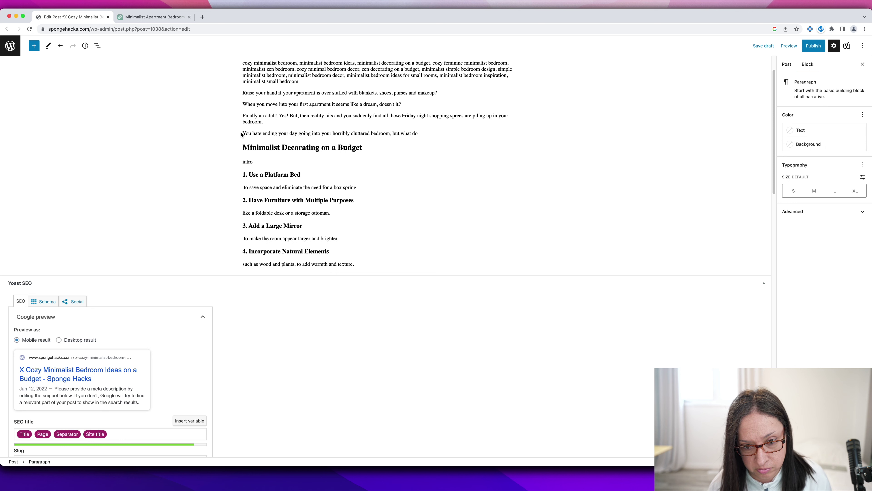
type(" you do?")
key("Return")
Step: Add the paragraphs "Well, after decluttering, why not try some minimalism?" and "Ya know – it's time to get all Zen and all."
type("Well, after decluttering, why not try some minimalisim")
right_click(350, 132)
left_click(370, 135)
type("?")
key("Return")
type("Ya know – it's time to get all Zen and all.")
key("Return")
Step: Add the paragraph "This will totally ease your stress and make coming to your bedroom at the end of a stressful day, oh so wonderful and cozy!"
type("This will totally ease your stress and make coming to your bedro")
type("om at the end of a stressful day, oh so wonderful and cozy!")
key("Return")
Step: End the introduction with "So, to get your started, let's check out fifteen ways to create a cozy minimalist bedroom." and save the draft
type("So, to get your started, let's check out fifteen cozy bedroom minamlist")
scroll(361, 142, "up", 3)
left_click(397, 220)
key("BackSpace")
key("BackSpace")
key("BackSpace")
key("BackSpace")
key("BackSpace")
key("BackSpace")
key("BackSpace")
key("BackSpace")
key("BackSpace")
key("BackSpace")
key("BackSpace")
key("BackSpace")
key("BackSpace")
key("BackSpace")
key("BackSpace")
key("BackSpace")
key("BackSpace")
key("BackSpace")
key("BackSpace")
key("BackSpace")
type("ways to create a cozy minimalist bedroom.")
key("super+s")
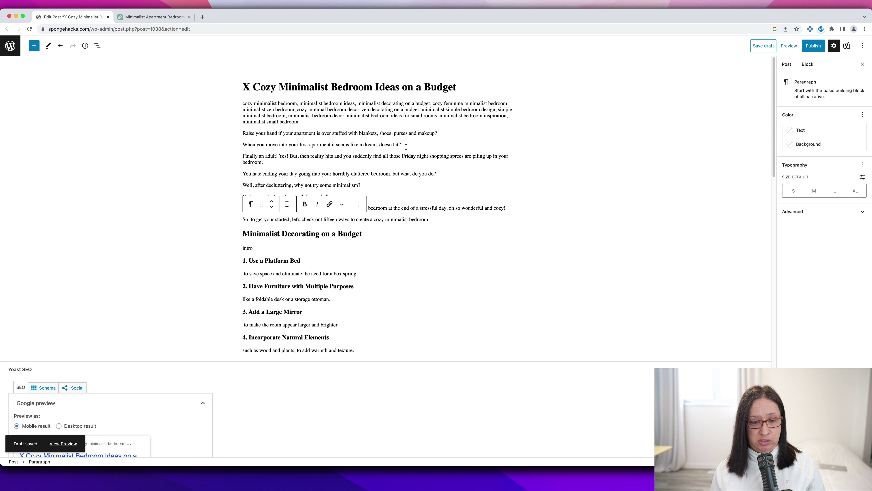
Step: Split the paragraph after "Finally an adult! Yes!" so that "But, then reality hits" starts its own paragraph
left_click(289, 155)
key("super+BackSpace")
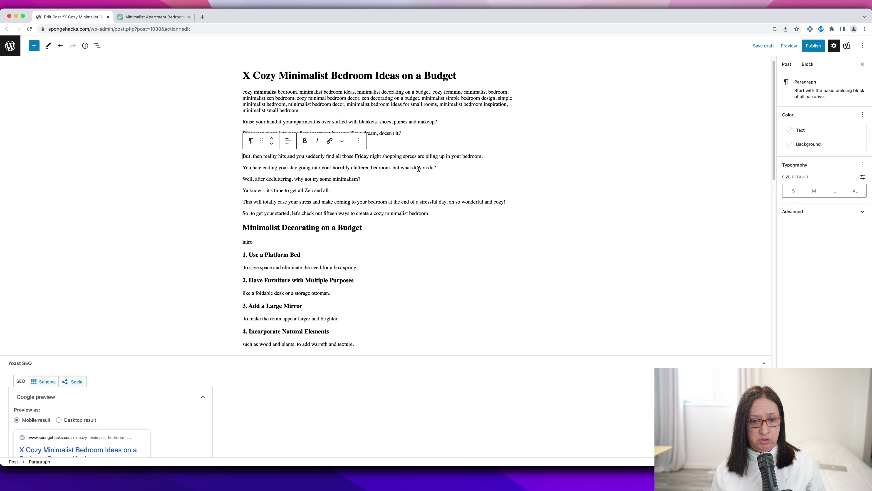
key("ctrl+s")
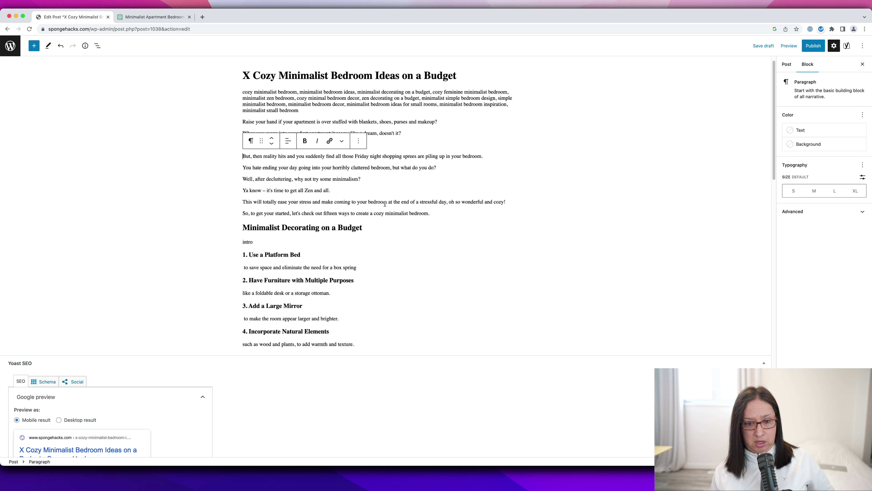
Step: Replace "stressful" with "busy" before "day" in the introduction, and remove "your" from "So, to get your started"
double_click(429, 202)
type("busy")
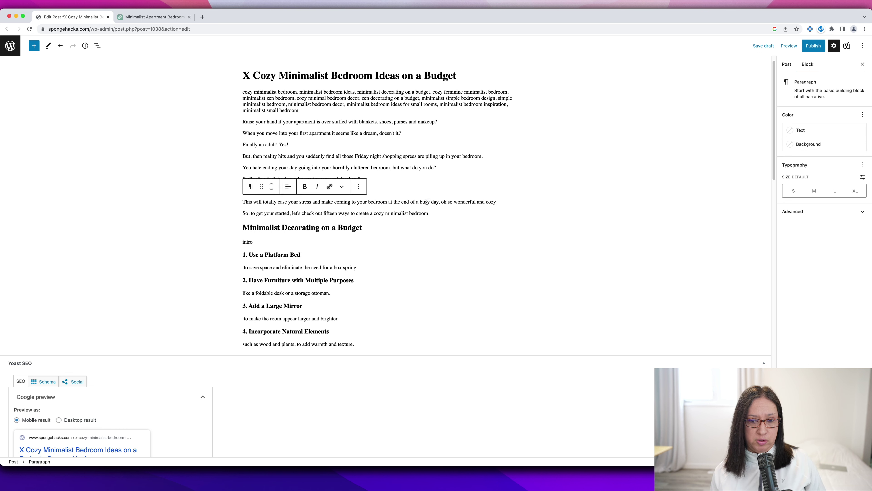
double_click(269, 213)
key("BackSpace")
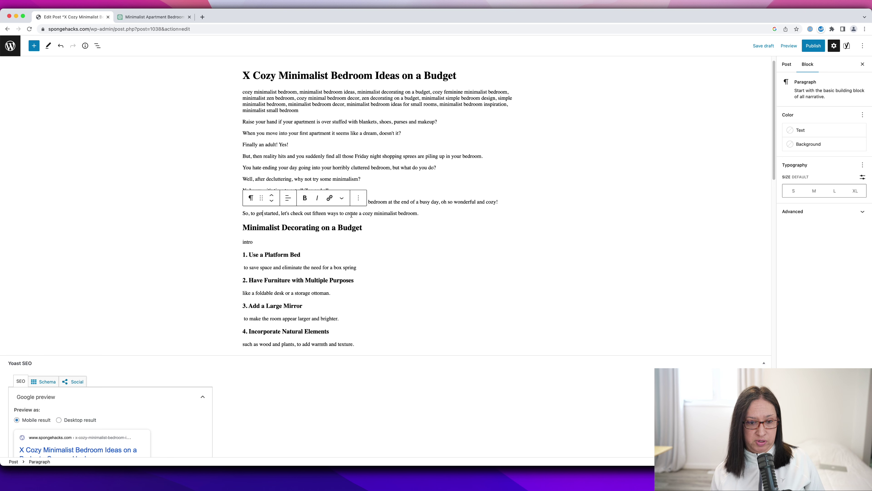
Step: Save the draft of the post with the revised introduction
key("End")
key("Down")
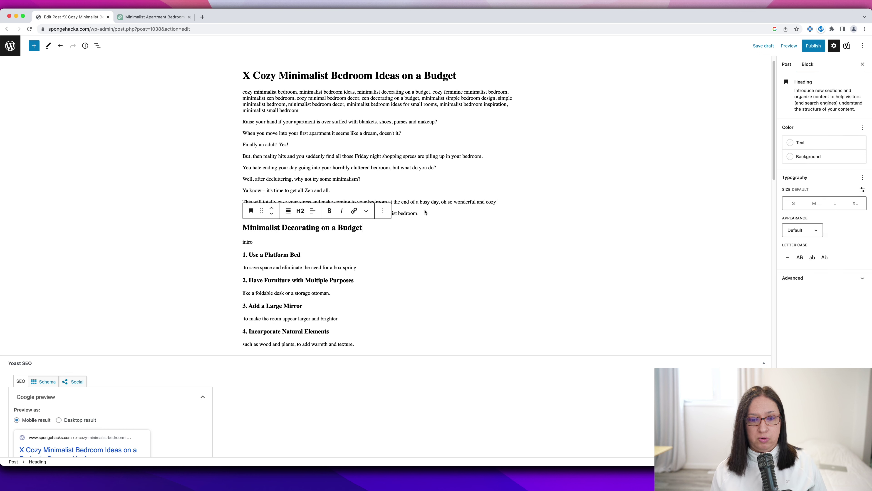
left_click(763, 46)
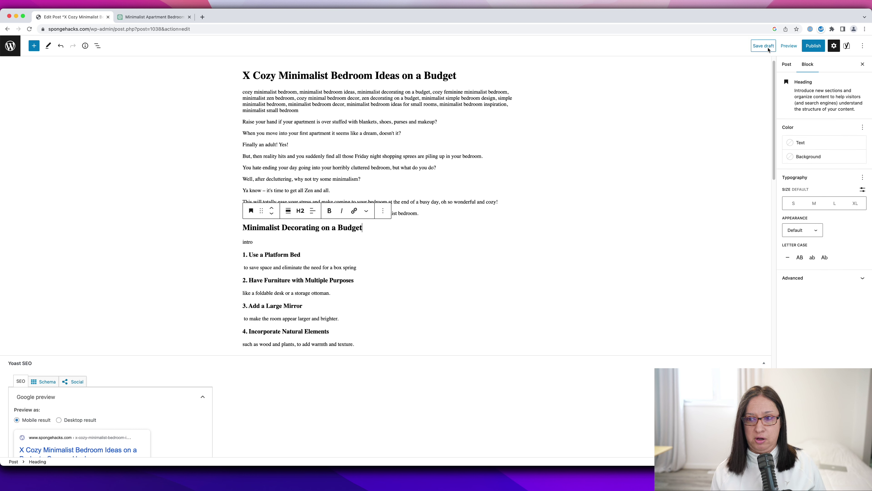
double_click(247, 242)
left_click(310, 156)
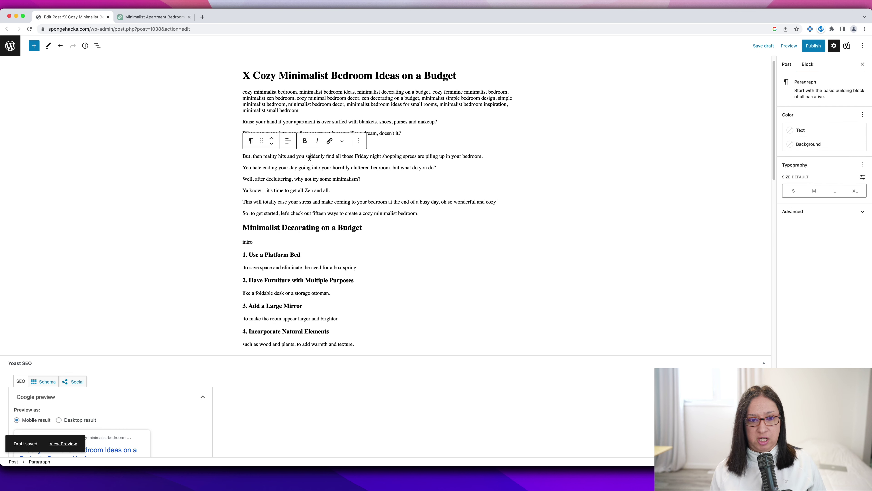
Step: Switch to ChatGPT and ask it in the existing chat to "create a first person introduction about Minimalist Decorating on a Budget"
left_click_drag(242, 228, 361, 226)
key("ctrl+Tab")
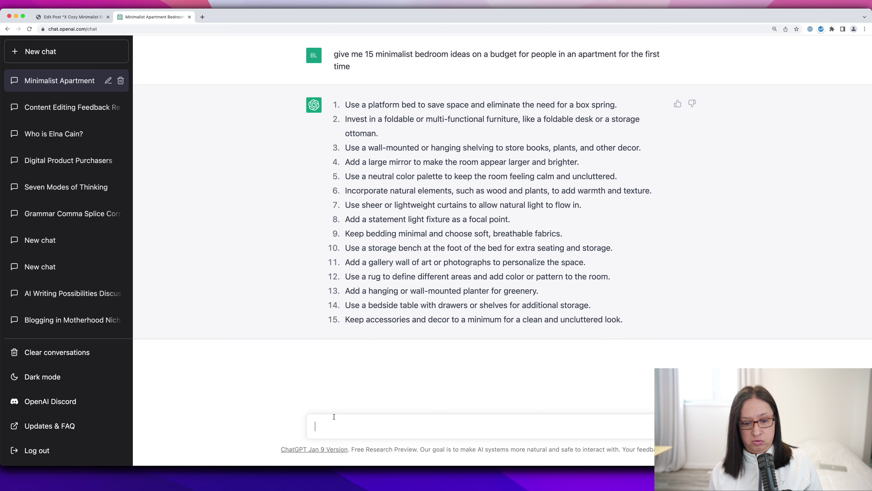
type("create a first")
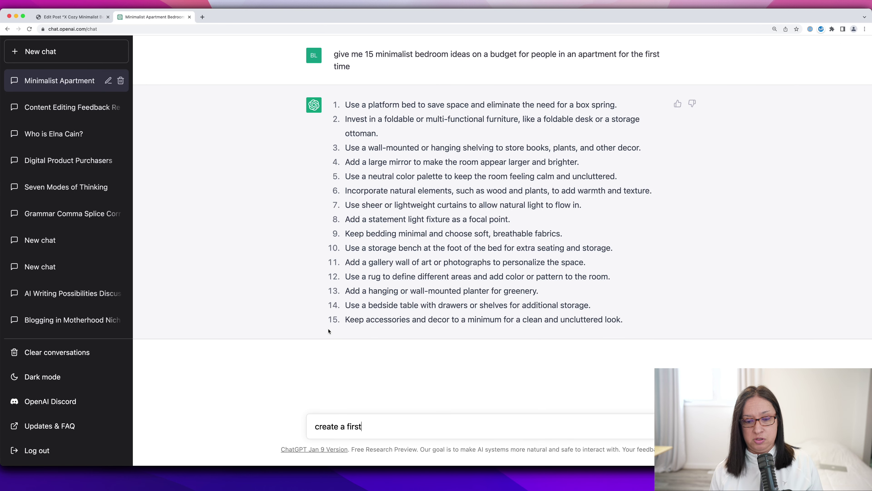
type(" person introduction about Minimalist Decorating on a Budget")
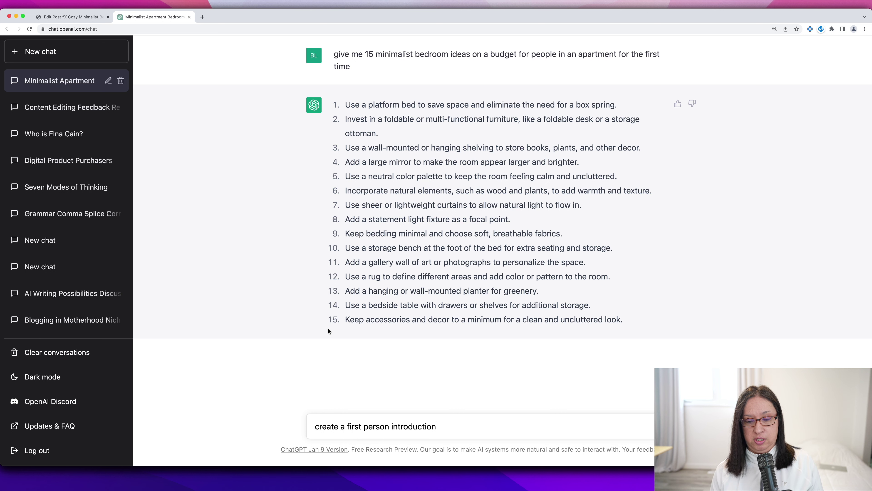
key("Return")
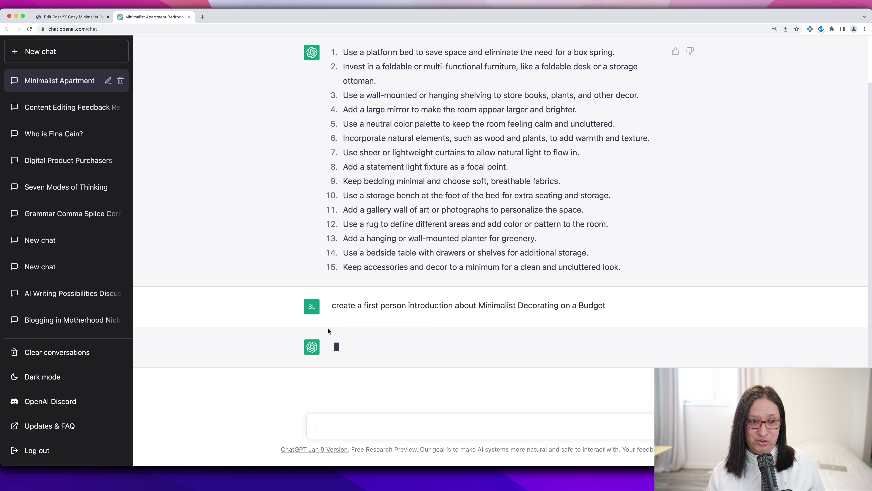
Step: Copy the first person introduction prompt and submit it in a new chat
left_click_drag(329, 331, 331, 302)
key("super+c")
left_click(41, 51)
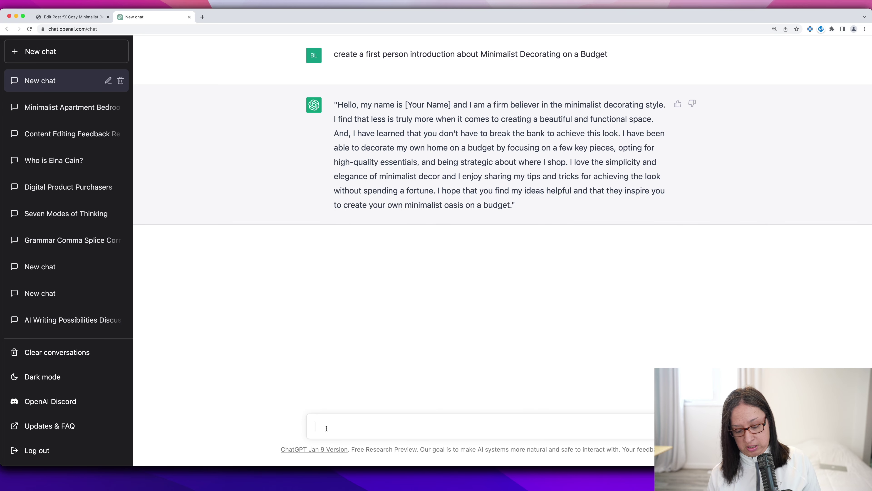
Step: Reuse the prompt with "first person" replaced, asking a new chat to "create a gen Z introduction about Minimalist Decorating on a Budget"
key("super+v")
left_click_drag(347, 401, 389, 401)
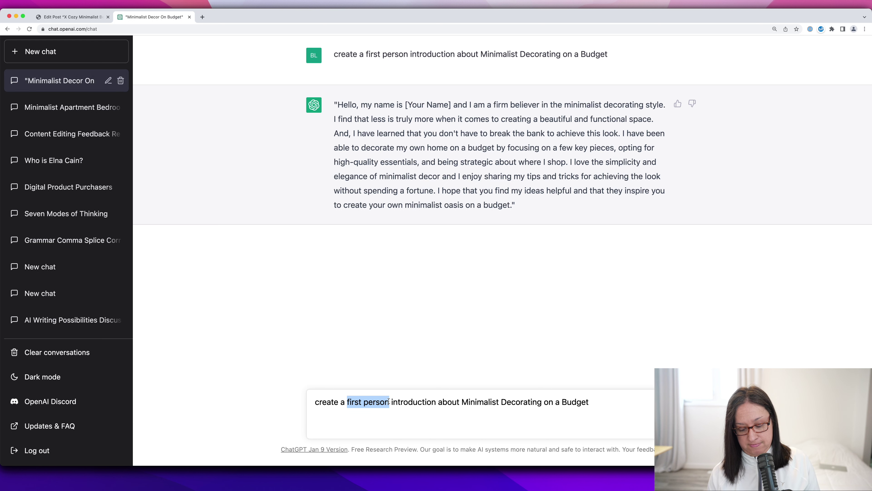
type("gen Z")
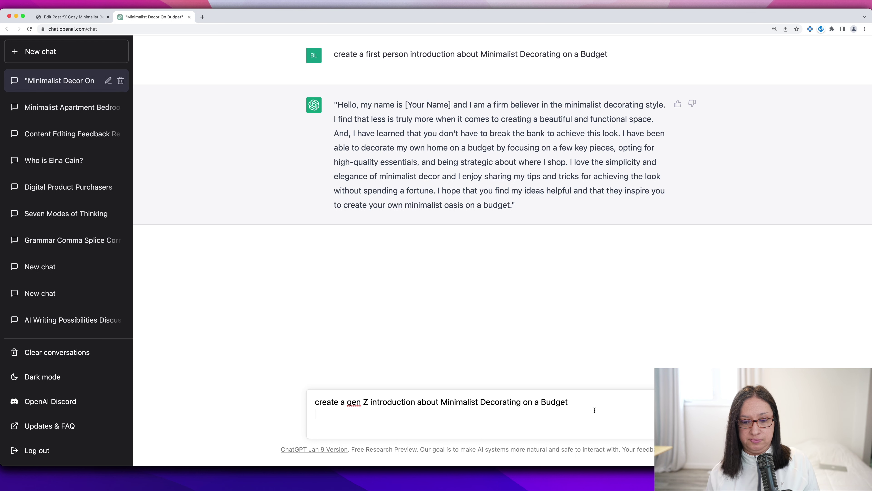
key("Return")
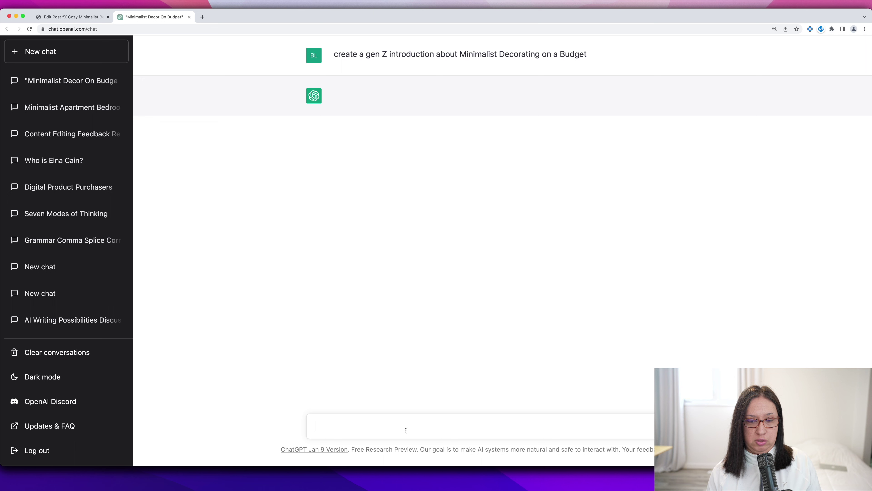
type("create a gen Z introduction about Minimalist Decorating on a Budget")
key("Return")
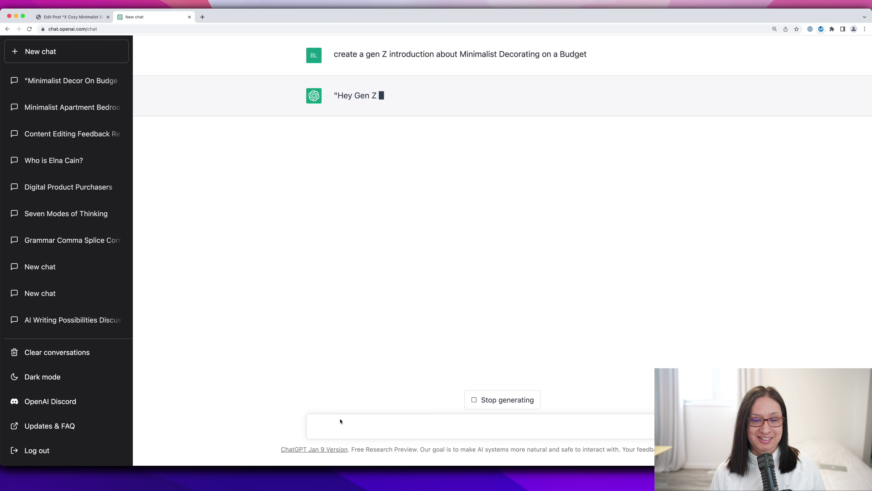
Step: Ask ChatGPT in a new chat to "create a creative introduction about Minimalist Decorating on a Budget"
type("create a creative")
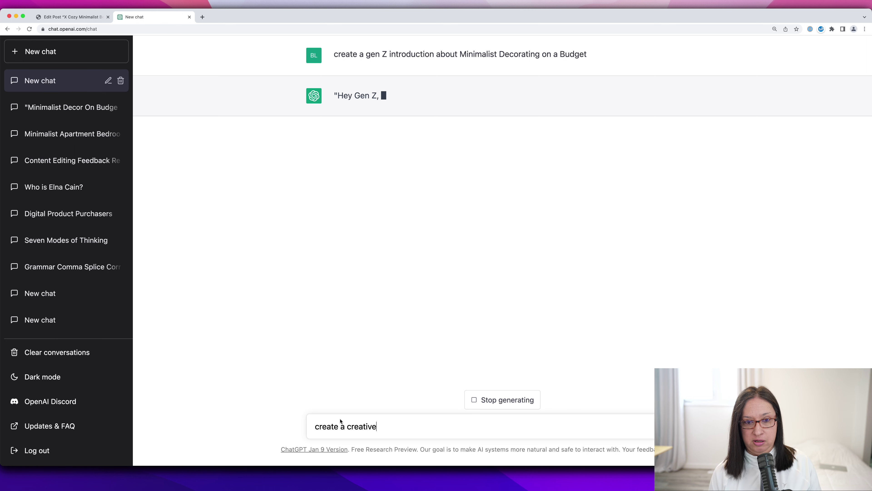
left_click(56, 52)
type("i")
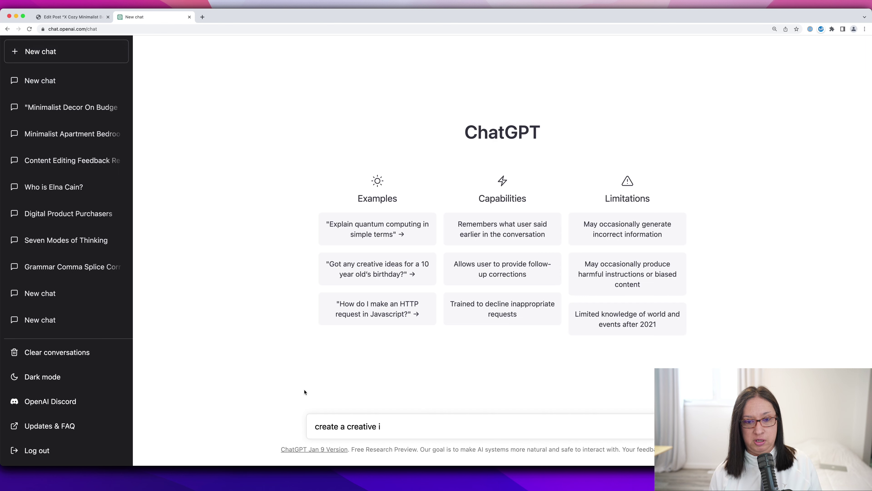
type("ntroduction about Minimalist Decorating on a Budget")
key("Return")
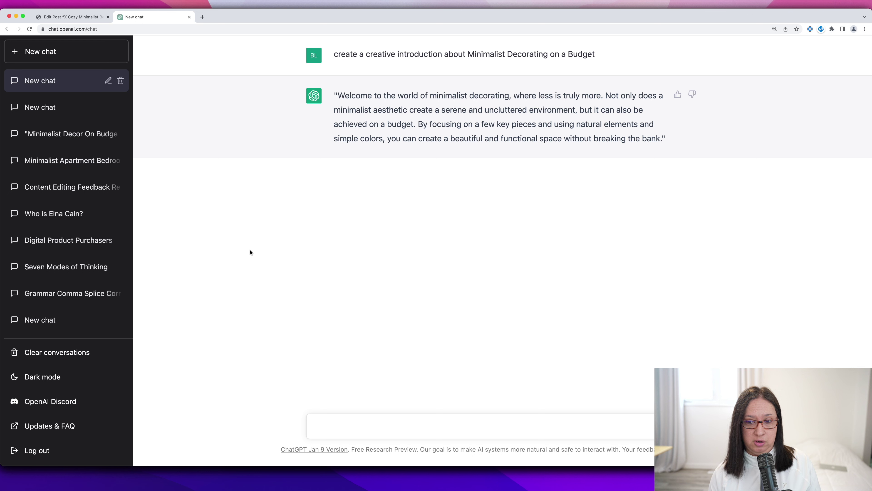
Step: Follow up on ChatGPT's creative introduction with the request "now make it more jazzy"
type("now make it more z")
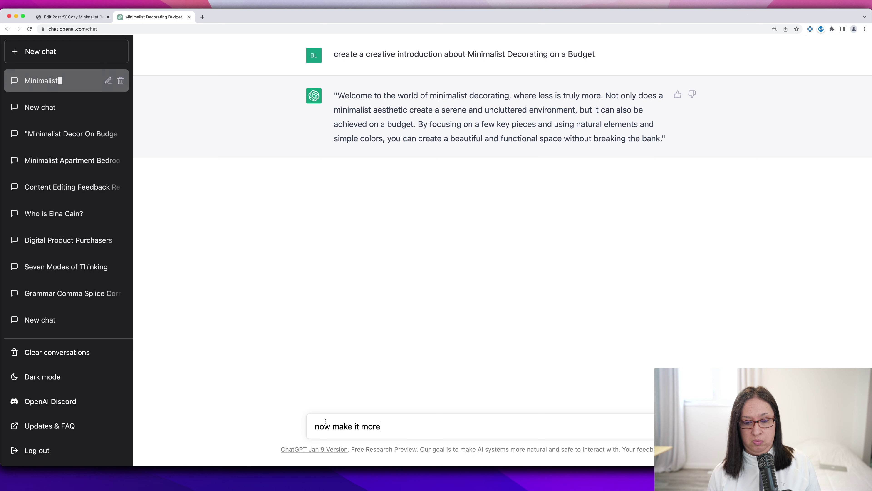
key("BackSpace")
type("jazzy")
key("Return")
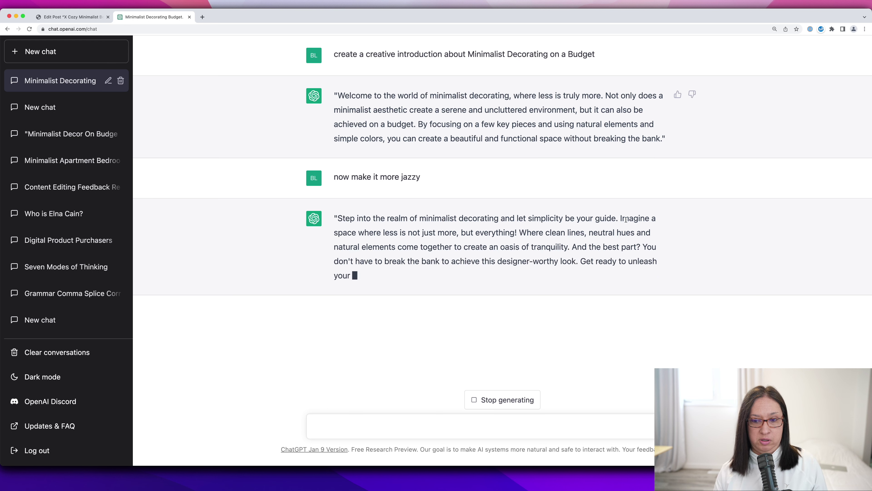
Step: Replace the "intro" placeholder under "Minimalist Decorating on a Budget" with ChatGPT's sentence "Imagine a space where less is not just more, but everything!"
left_click_drag(335, 218, 518, 234)
left_click_drag(621, 218, 519, 232)
key("super+c")
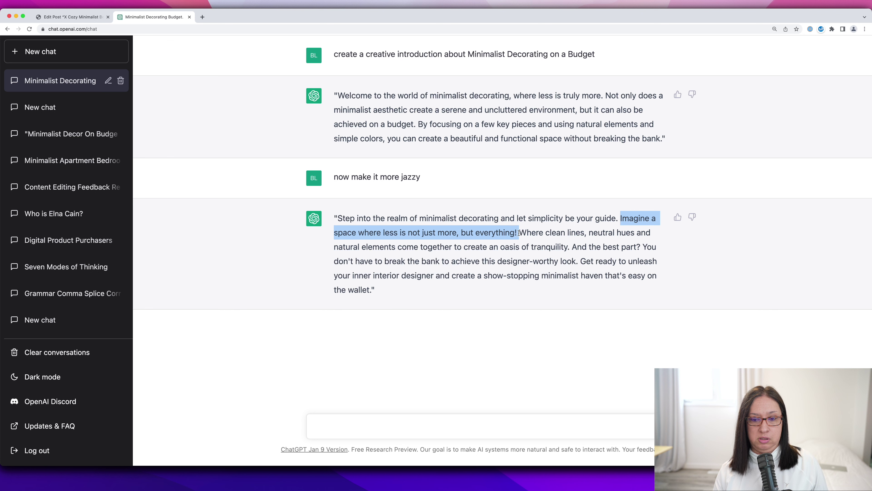
left_click(71, 17)
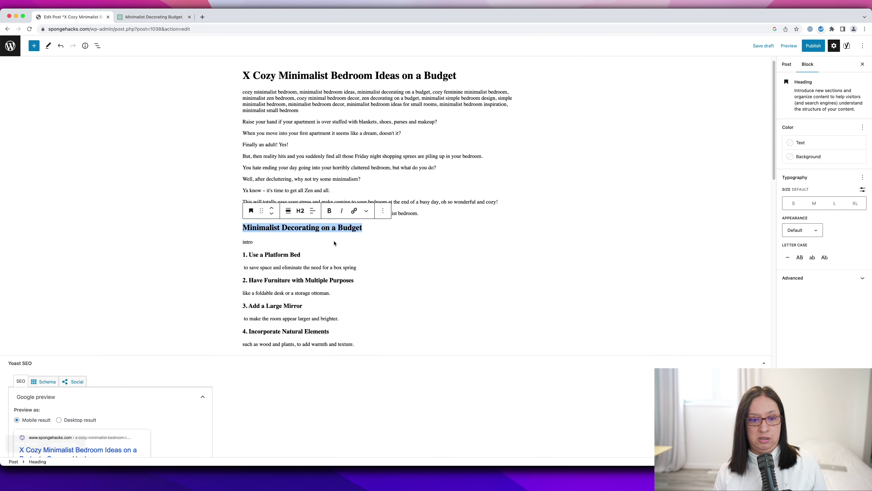
left_click(260, 244)
left_click_drag(255, 243, 242, 243)
key("super+v")
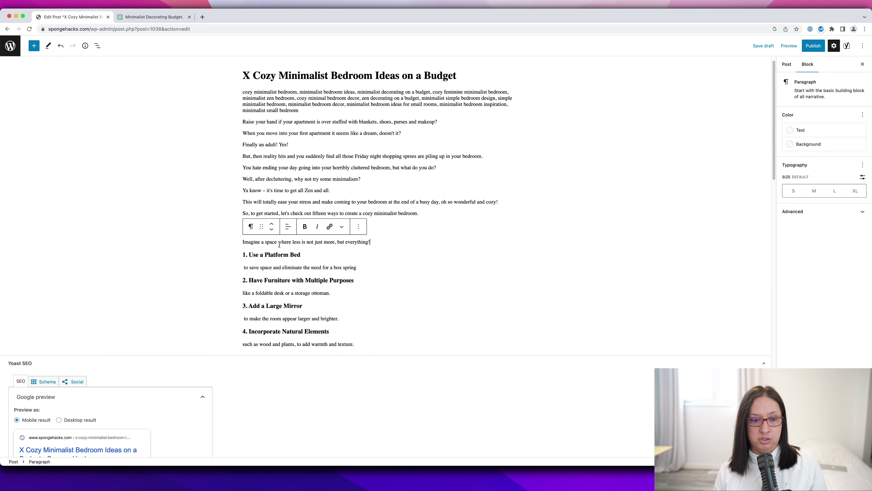
Step: Replace "a space" with "your bedroom is" in the "Imagine" sentence under the "Minimalist Decorating on a Budget" heading
left_click(276, 242)
key("BackSpace")
key("BackSpace")
key("BackSpace")
key("BackSpace")
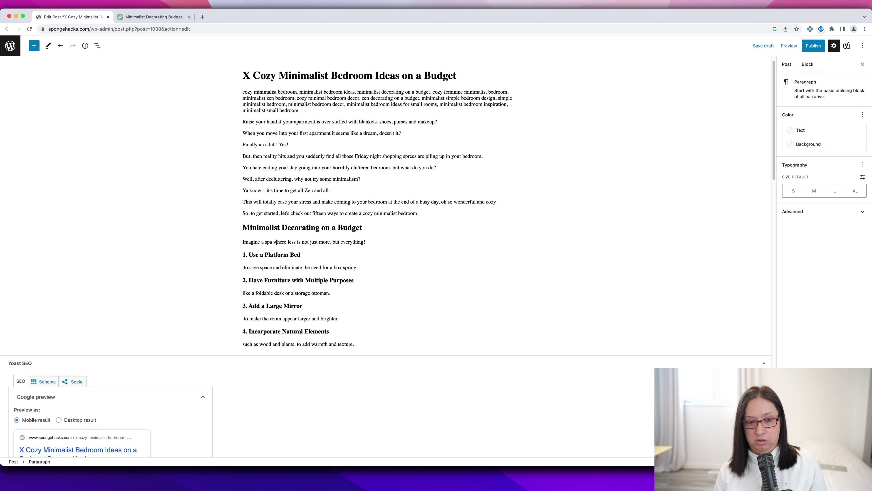
key("BackSpace")
key("BackSpace")
key("BackSpace")
type("your bedroom is")
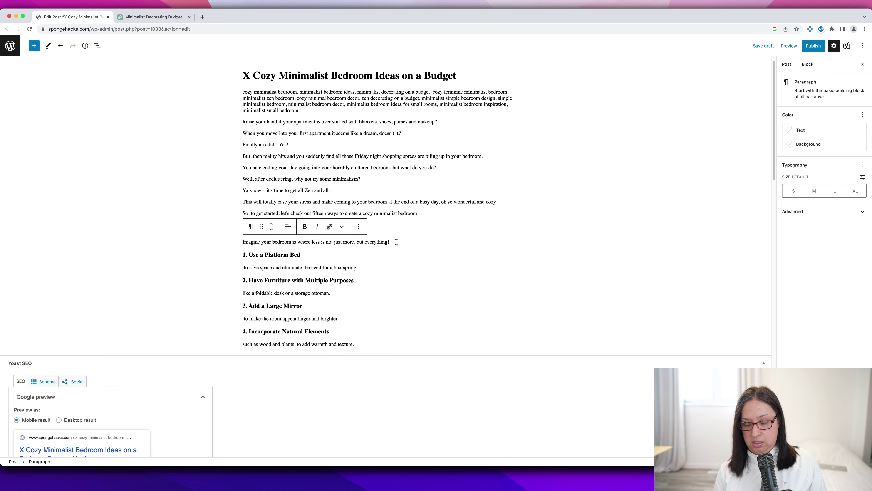
Step: Copy ChatGPT's sentences from "And the best part?" to "easy on the wallet" below the post's "Imagine" line as three separate paragraphs
left_click(155, 16)
left_click_drag(573, 247, 370, 290)
key("super+c")
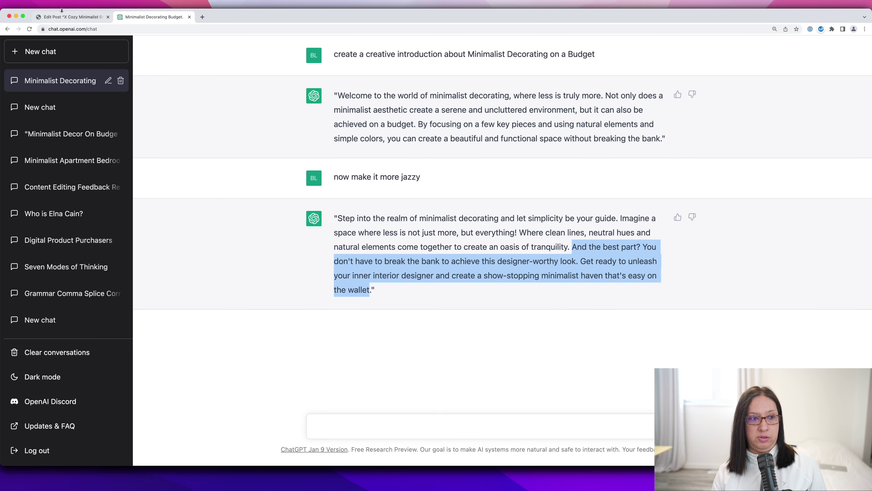
left_click(64, 17)
key("super+v")
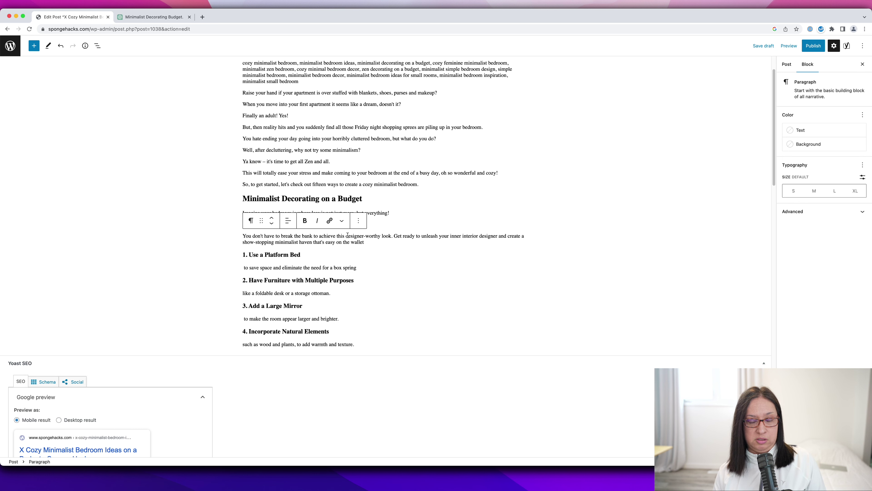
left_click(392, 236)
key("Return")
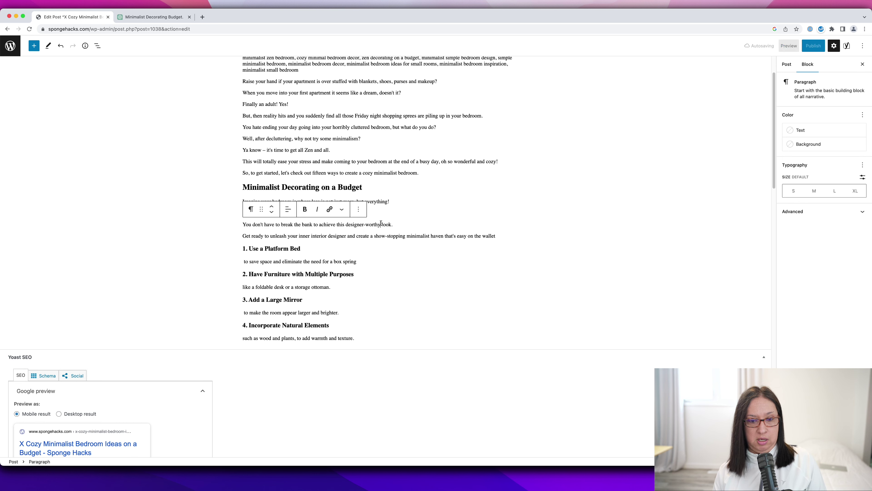
Step: Insert "and minimalistic" after "designer-worthy" in the "You don't have to break the bank" sentence
left_click(382, 222)
type("and minimali")
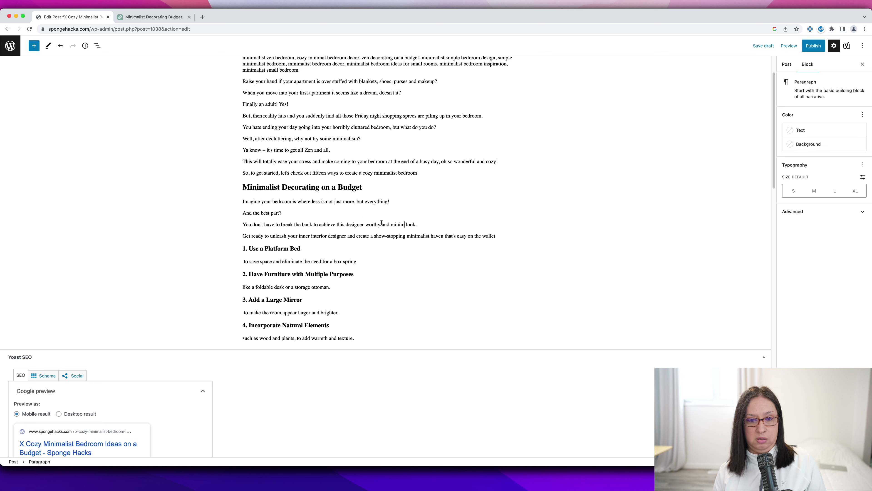
type("stic")
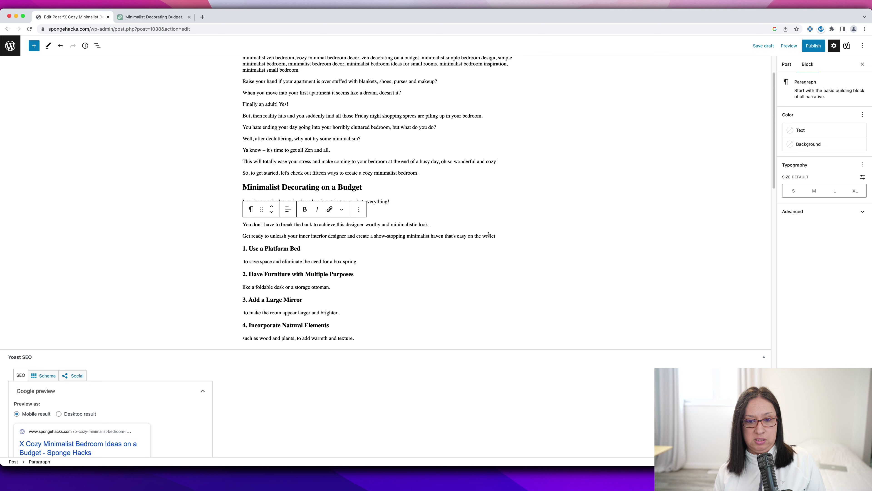
Step: End the "Get ready to unleash your inner interior designer" sentence with a period and save the draft
left_click(502, 236)
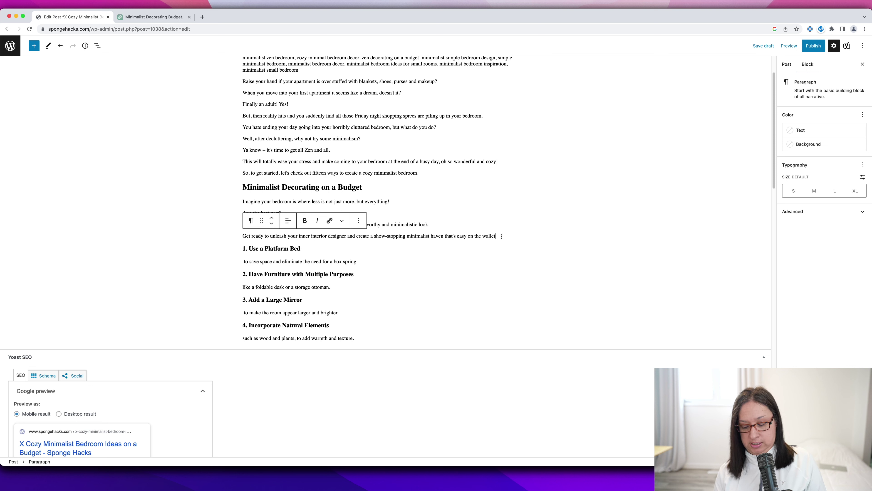
key("super+s")
mouse_move(424, 206)
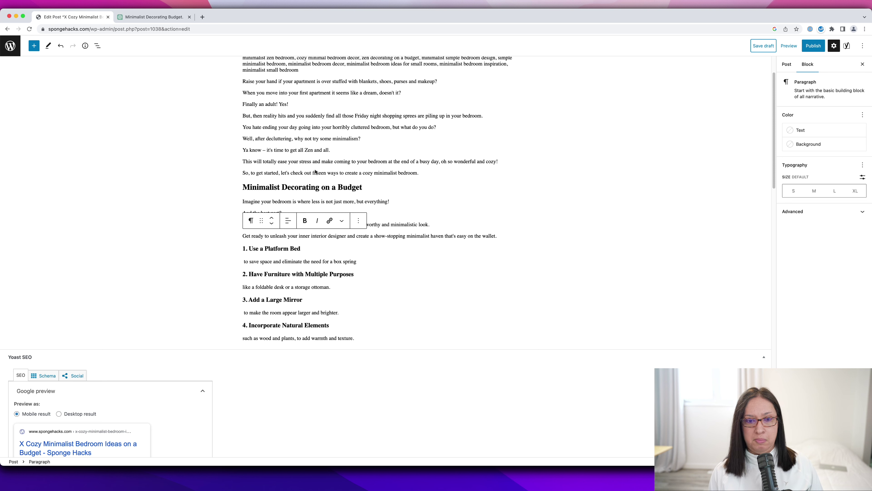
Step: Review the draft from its title and keyword list through the introduction to the first numbered ideas
scroll(323, 152, "up", 3)
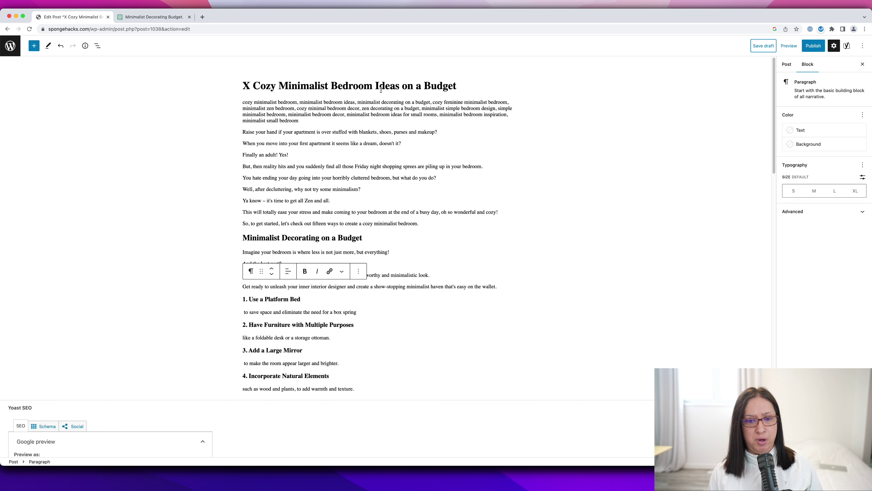
scroll(328, 153, "down", 1)
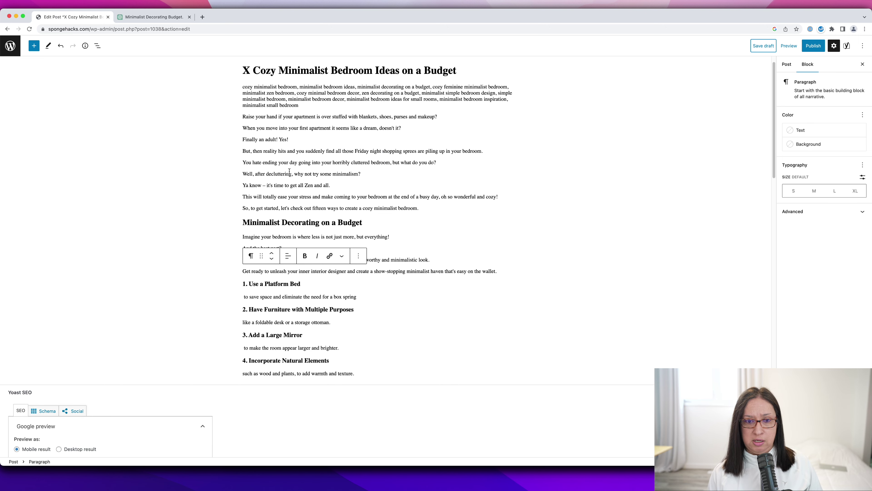
scroll(296, 161, "up", 1)
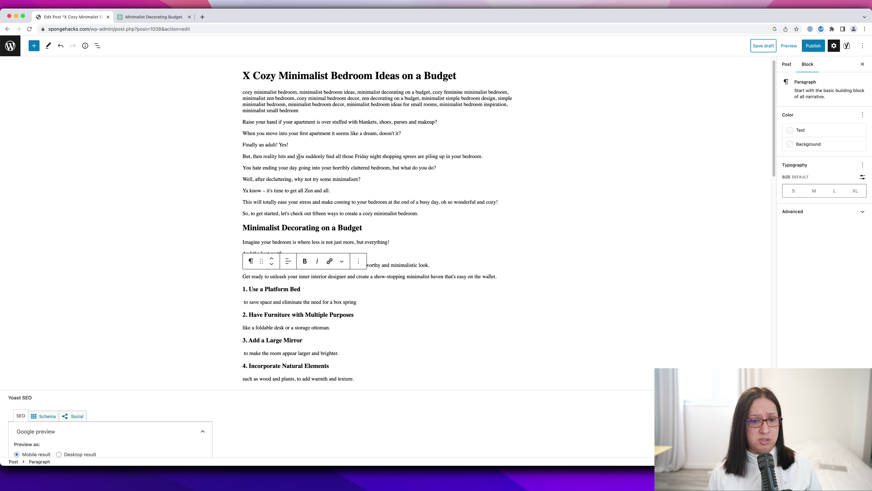
scroll(298, 156, "down", 4)
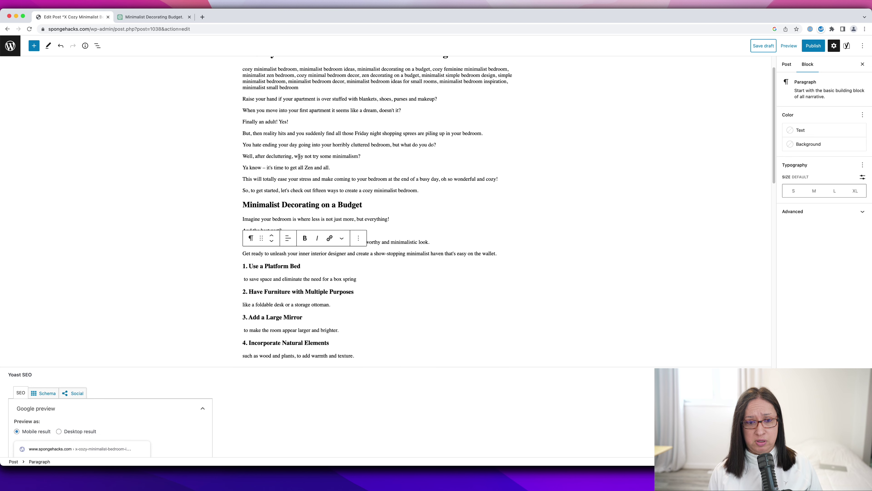
scroll(273, 83, "up", 6)
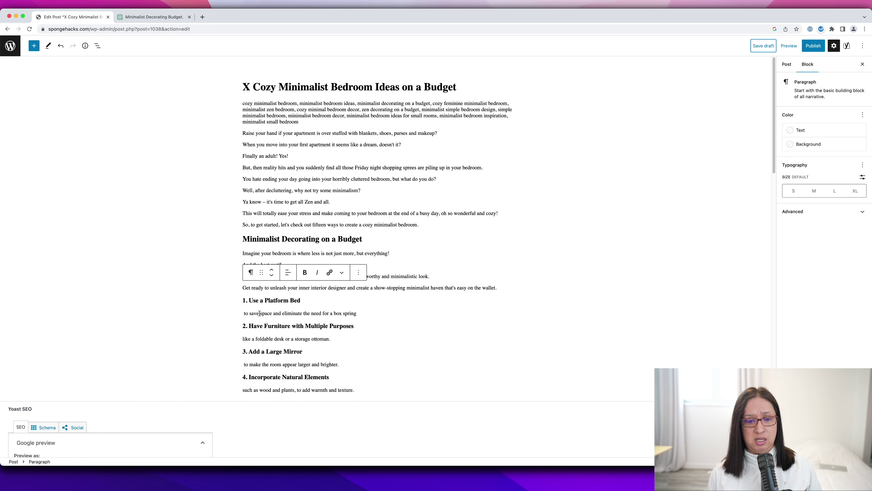
scroll(280, 179, "down", 1)
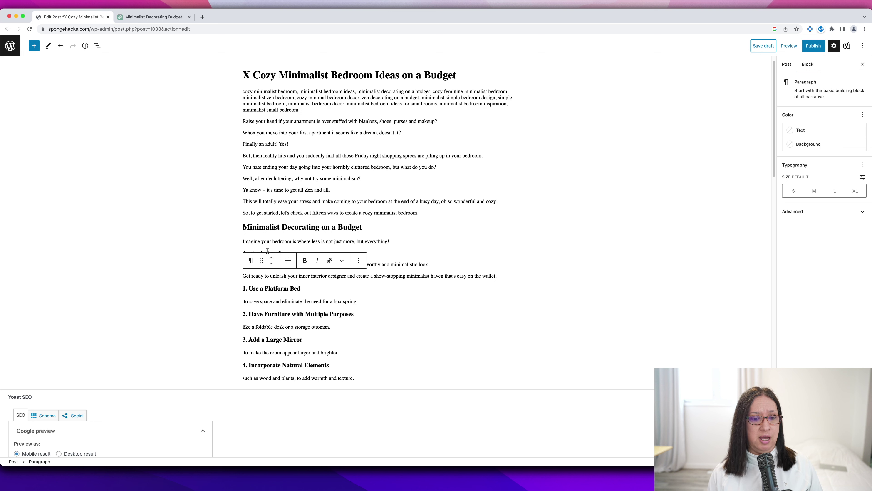
left_click_drag(243, 91, 308, 109)
left_click(293, 103)
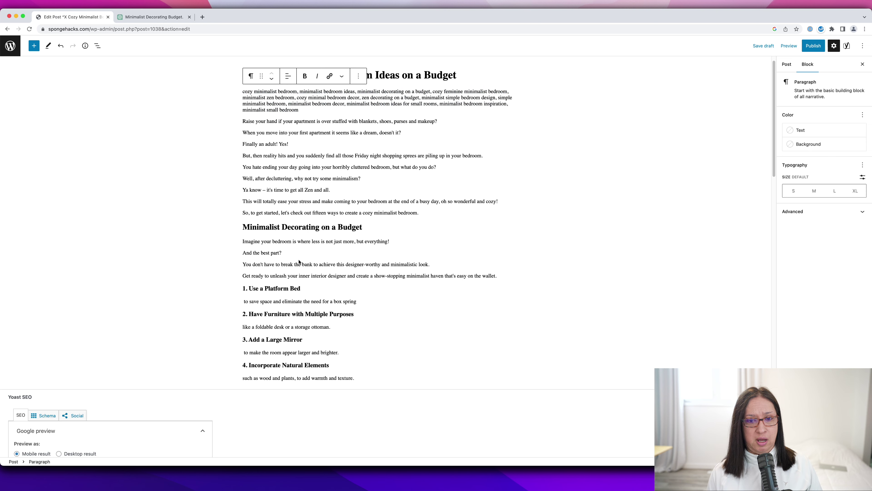
Step: For "Use a Platform Bed", switch to Amazon, open the Mellow Naturalista Classic 12 Inch Solid Wood Platform Bed and get its affiliate image code
scroll(299, 262, "down", 4)
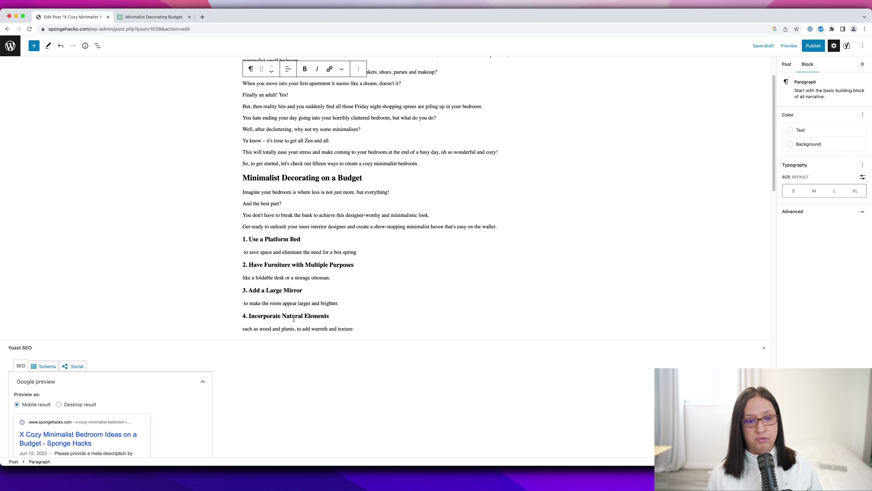
left_click_drag(300, 240, 243, 239)
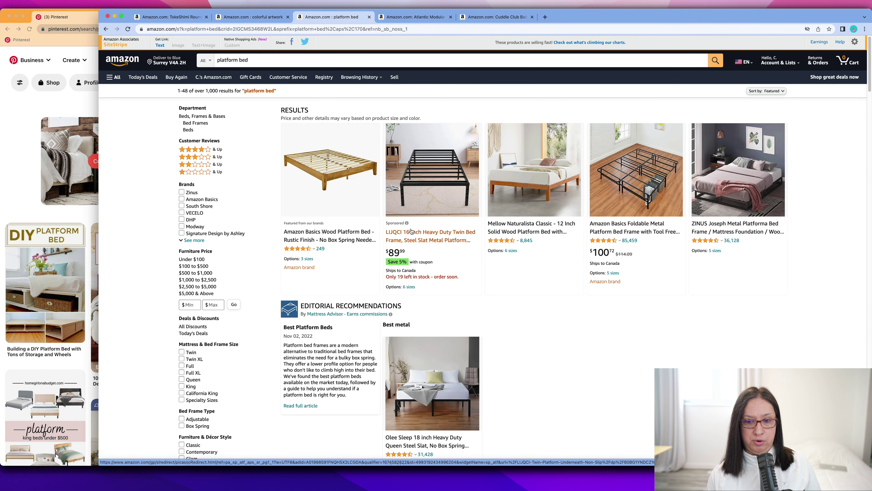
left_click(529, 179)
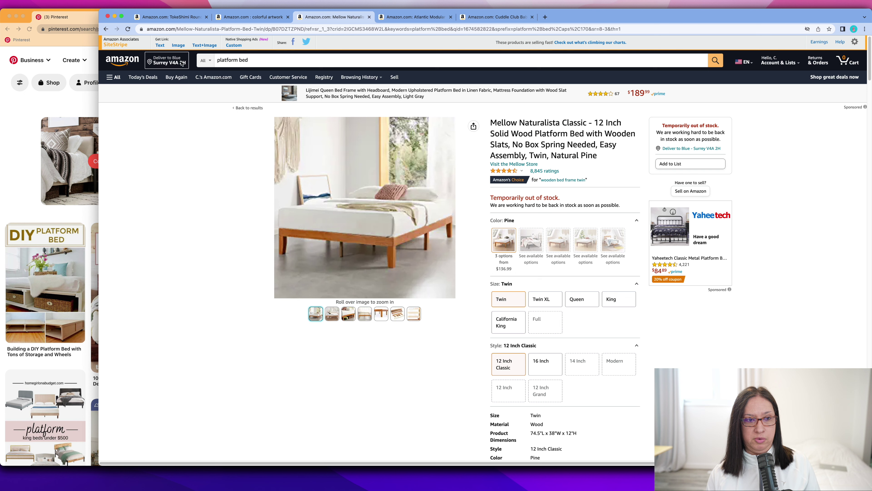
left_click(178, 45)
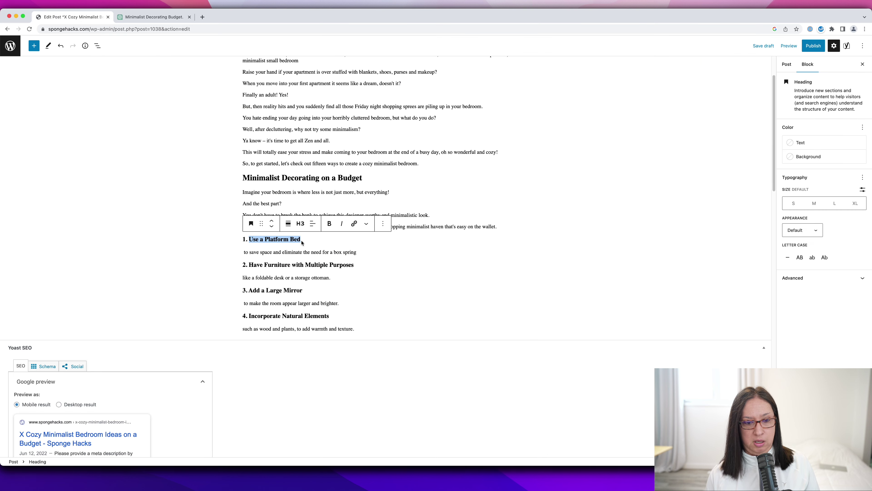
Step: Place the platform bed's product image centred in a Classic block under "1. Use a Platform Bed" and save the draft
left_click(307, 240)
key("Return")
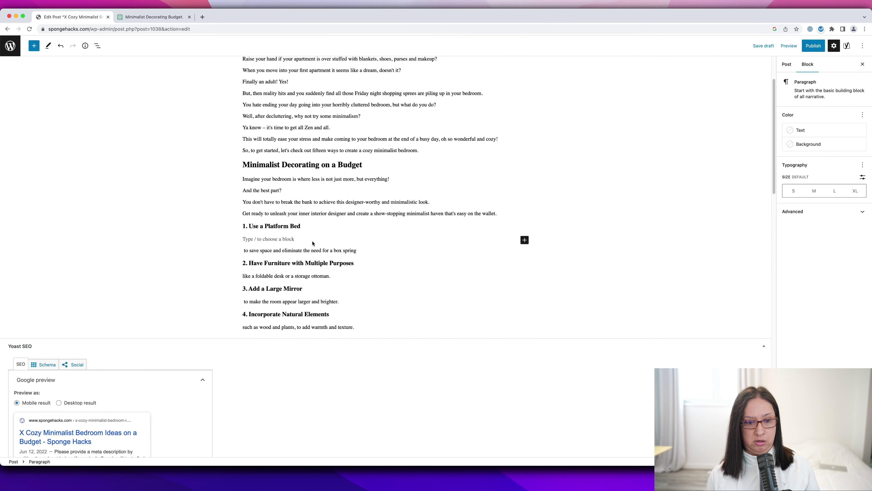
left_click(521, 240)
left_click(581, 321)
key("super+v")
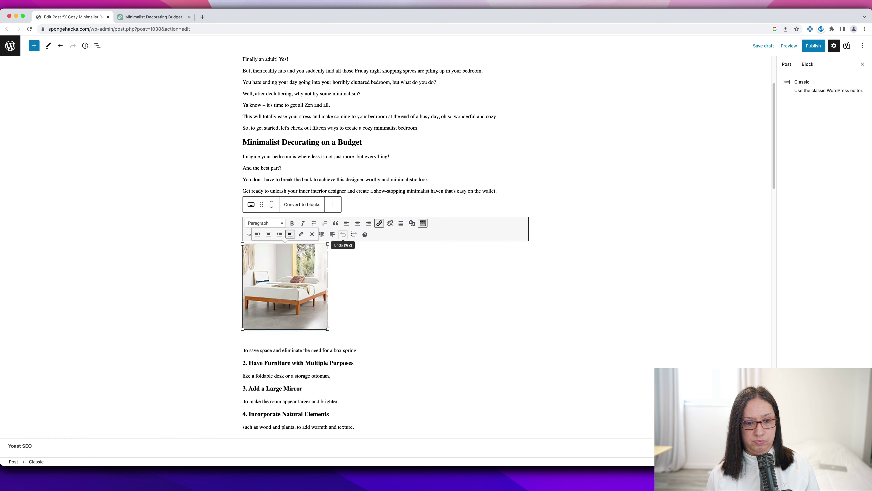
left_click(203, 243)
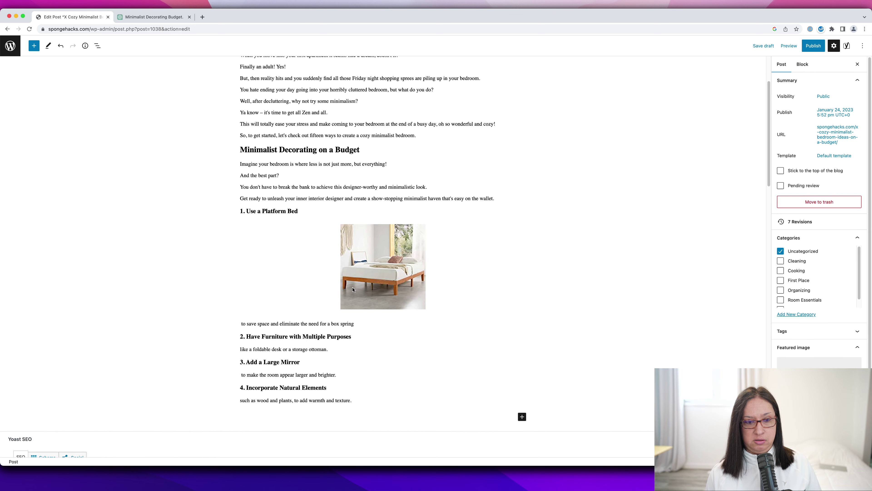
left_click(763, 46)
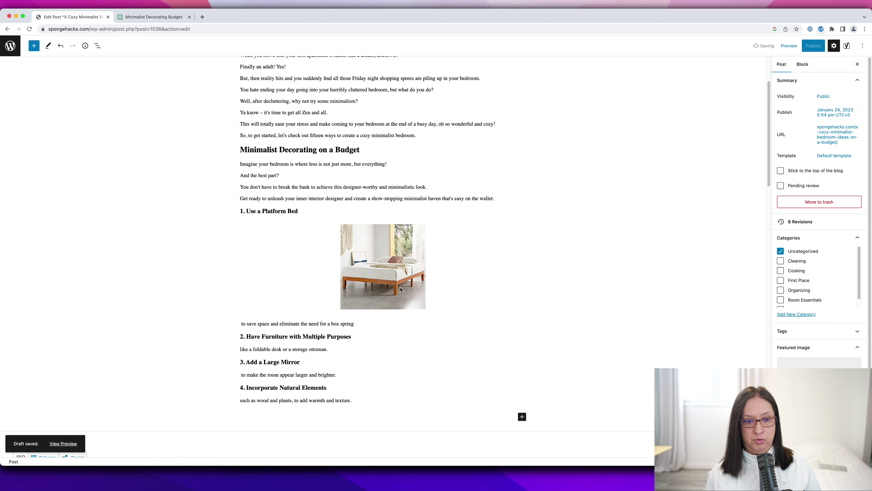
Step: Start replacing the text under the platform bed image with "The easiest way to create that Zen minimalist look in your bedroom"
left_click(241, 323)
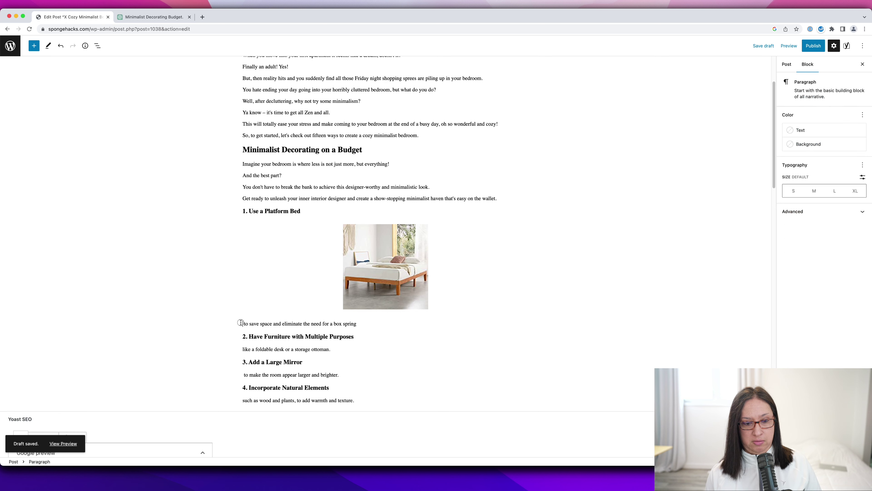
type("The easiest way to create that Zen minimalist look in your bedrom")
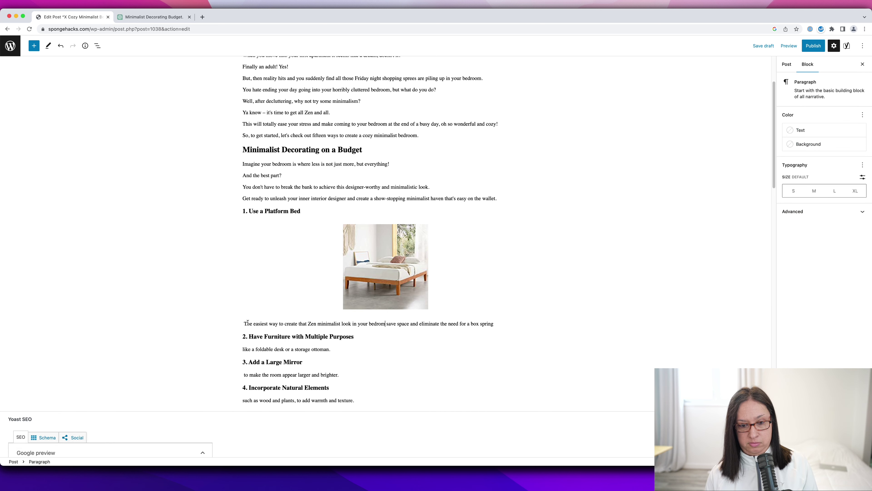
key("BackSpace")
Step: Continue with "is to ditch the boxspring and opt for a platform bed!" and "This will save you a ton of space if you have a small bedroom."
type("om is to ditch the boxspring and opt for a platform bed! This will save you a ton of")
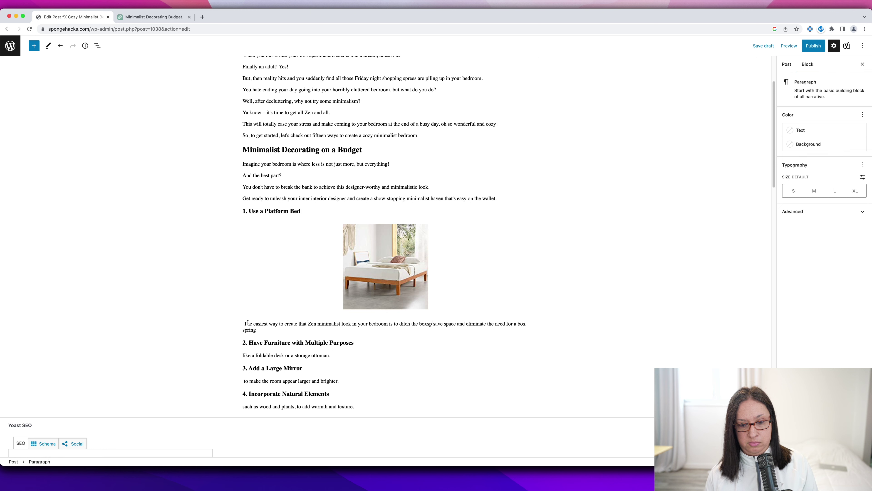
type(" space if you have a small bedroom.")
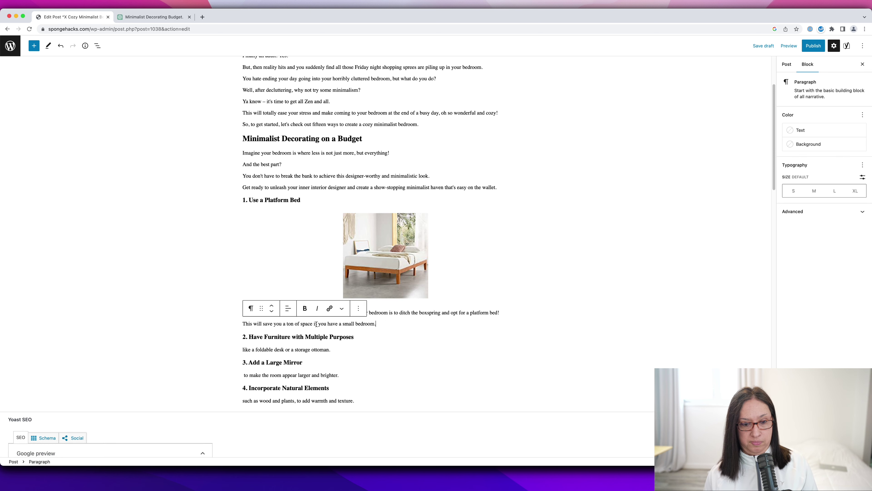
Step: Link the words "if you have a small bedroom" to the post "25 Highly Inexpensive Small Bedroom Organization Ideas"
left_click_drag(316, 324, 373, 323)
left_click(329, 308)
type("bedroom")
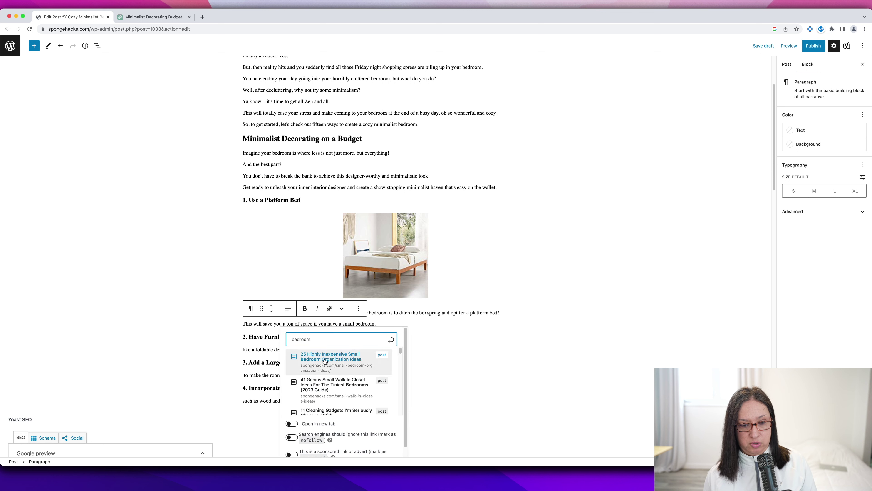
left_click(341, 360)
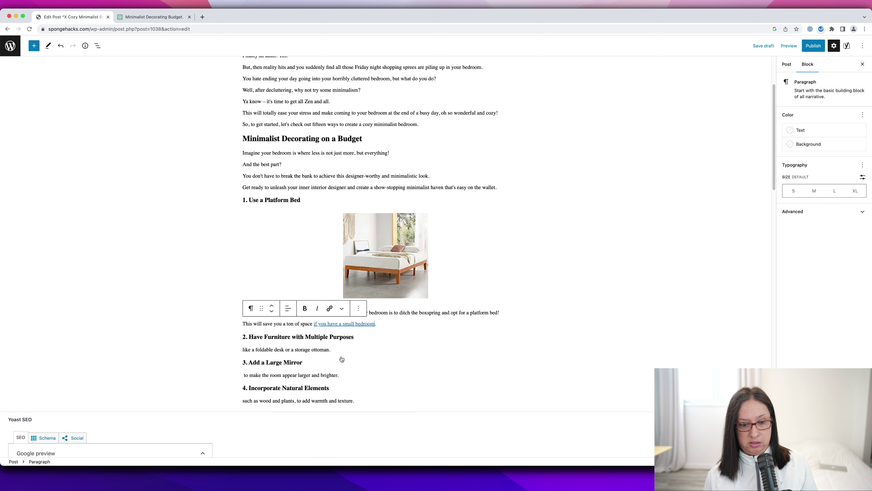
Step: Add "and organizing" after "decluttering" in the introduction's question about trying some minimalism
scroll(331, 198, "up", 5)
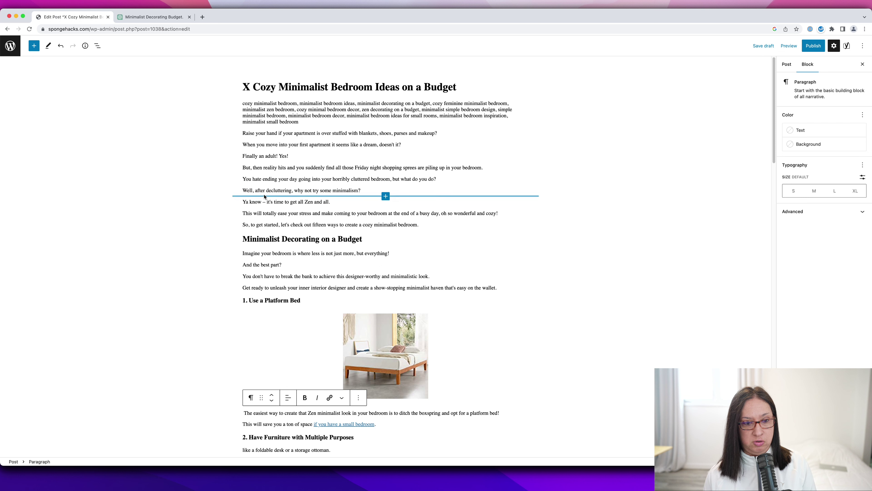
left_click(292, 191)
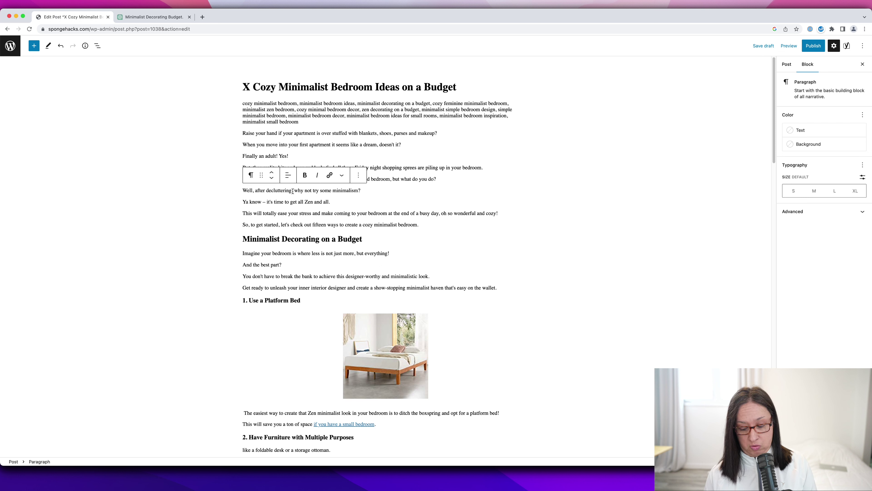
type("and organizing,")
left_click(254, 190)
type(",")
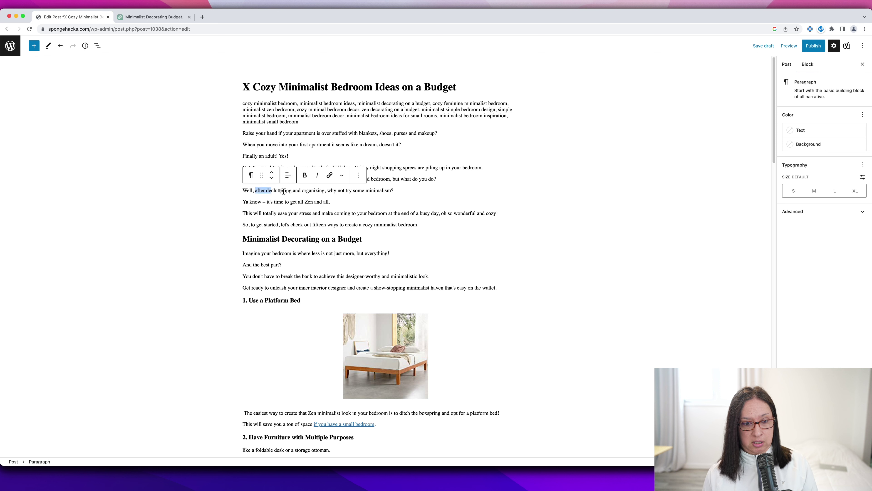
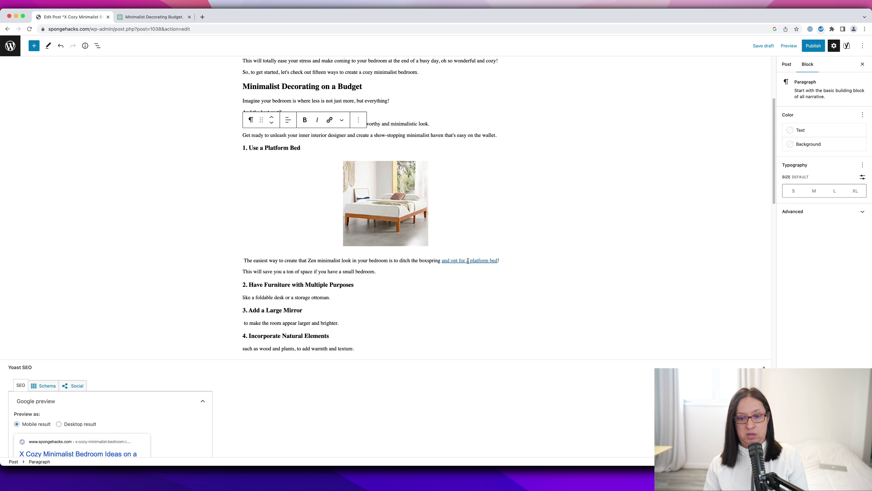
Step: Add a paragraph below the platform bed text: "Now there no more clutter, no more tripping over furniture, just a clean and uncluttered environment to relax and rejuvenate"
left_click(383, 271)
key("Return")
type("No more clutter, no more tripping over furniture, just a clean and uncluttered environment to relax and rejuvenate")
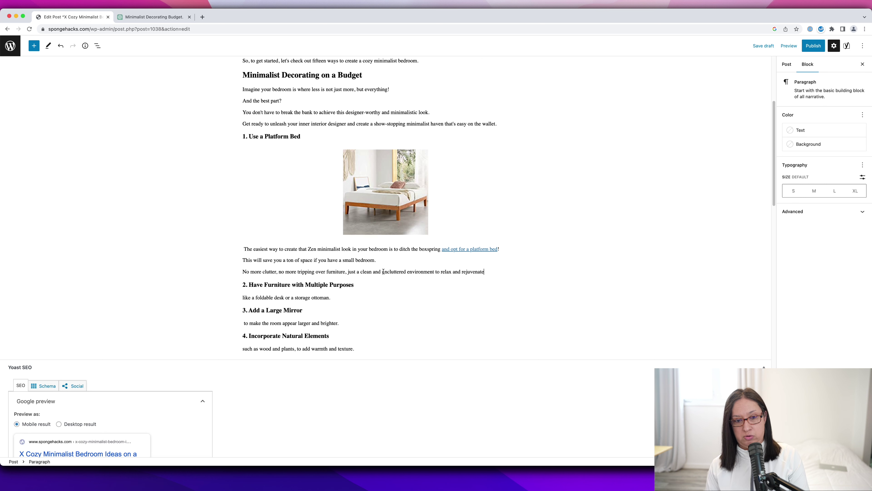
left_click(250, 272)
type("w there no")
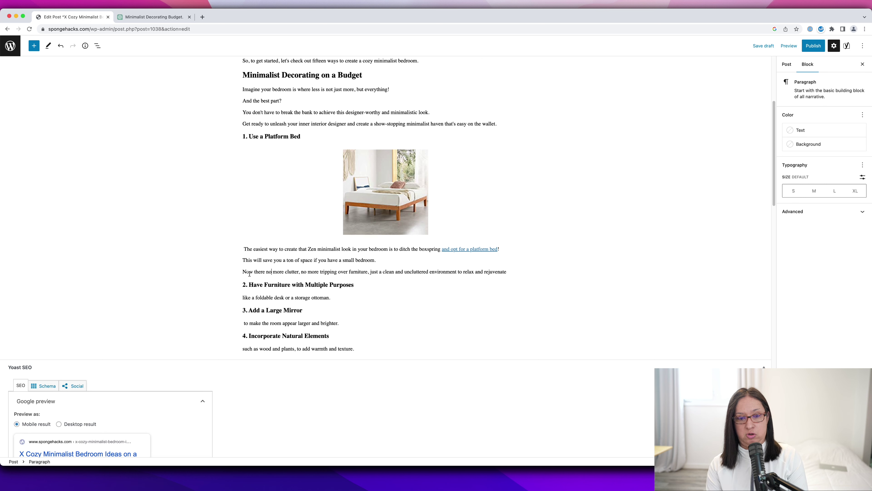
Step: Split the clutter paragraph after "furniture,", ending it with "and no more mess." and starting the new paragraph with "Instead, you have" instead of "just"
left_click(370, 272)
key("Return")
key("Left")
type("and no more mess.")
double_click(245, 272)
type("Instead, you have")
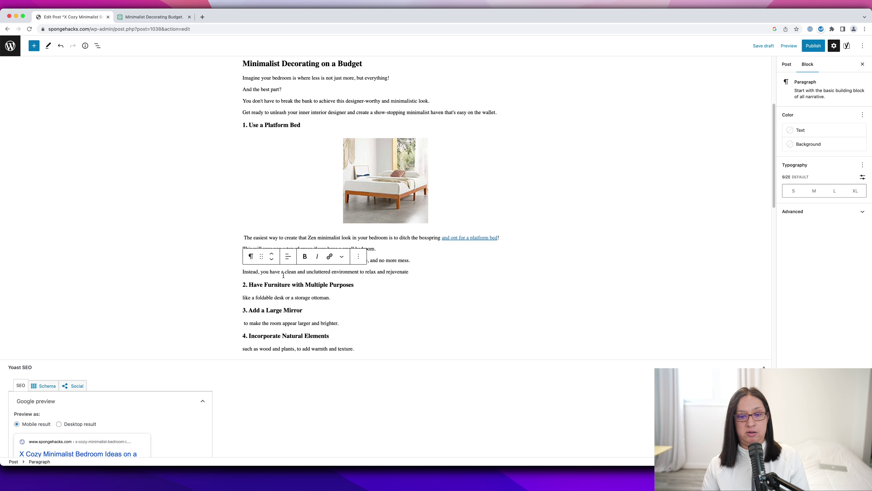
Step: In the paragraph starting "Instead, you have", replace "environment" with "space" and "rejuvenate" with "Netflix and chill."
double_click(338, 272)
type("space")
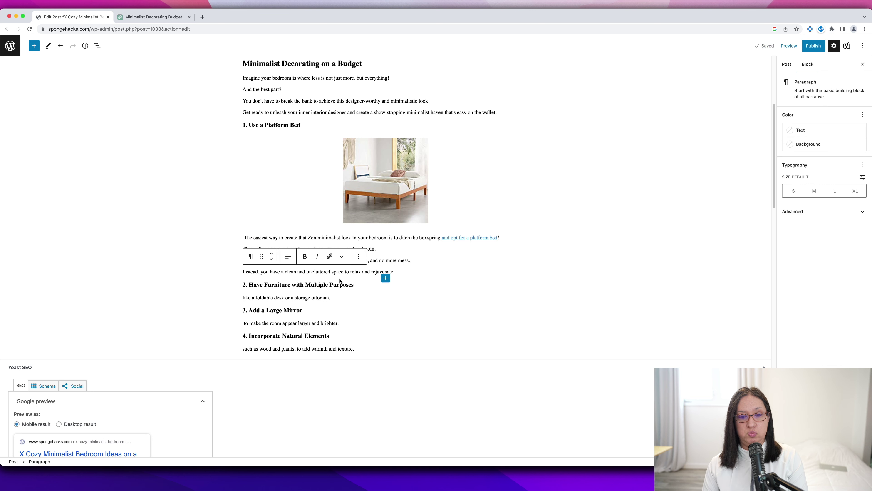
double_click(387, 272)
type("c")
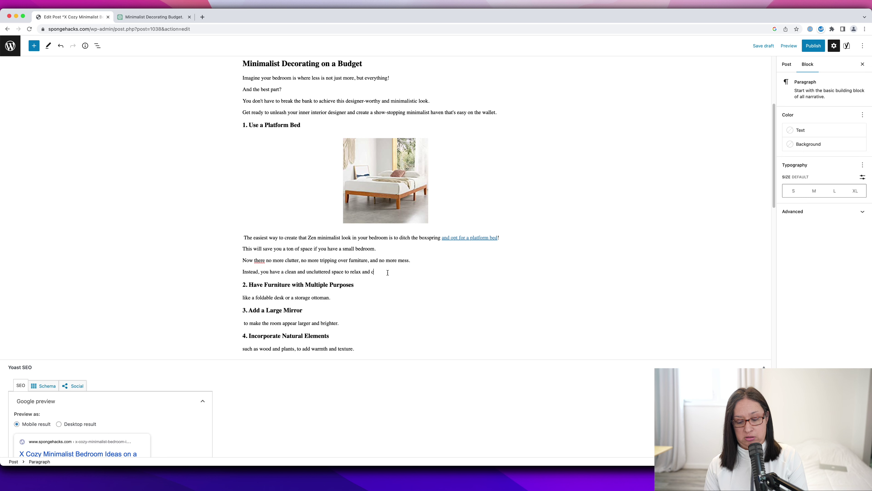
key("BackSpace")
key("BackSpace")
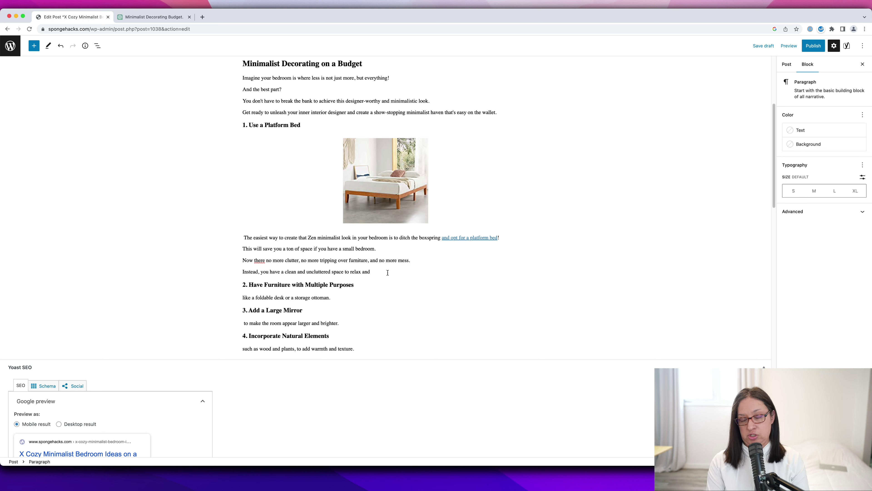
type("nd Netflix and chill.")
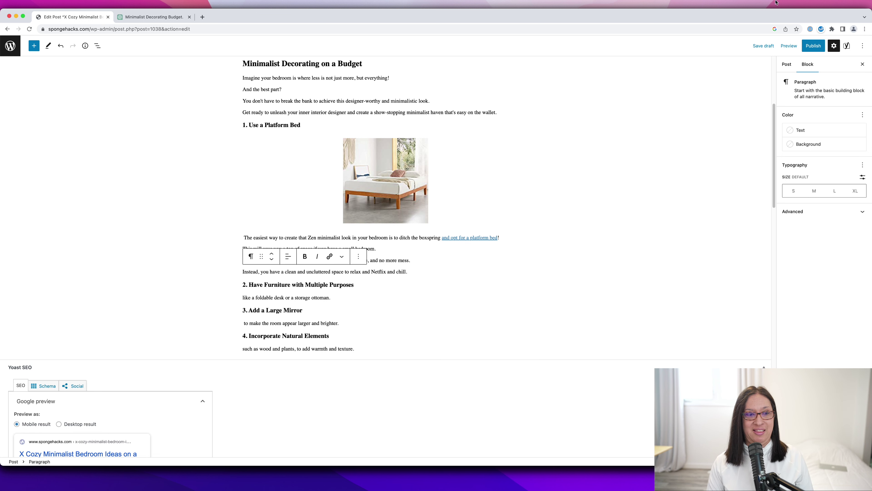
Step: Save the draft, preview the post in a new tab down to the fourth idea, and return to the editor
left_click(763, 46)
left_click(789, 46)
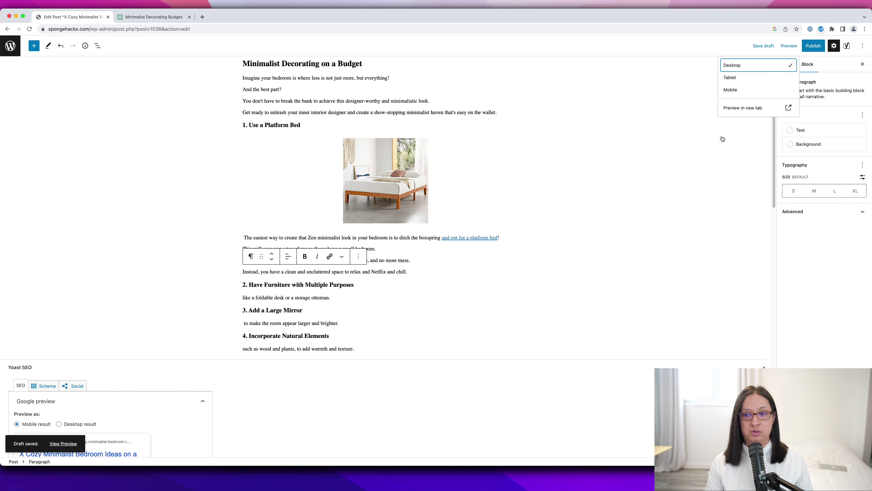
left_click(733, 108)
scroll(220, 165, "down", 3)
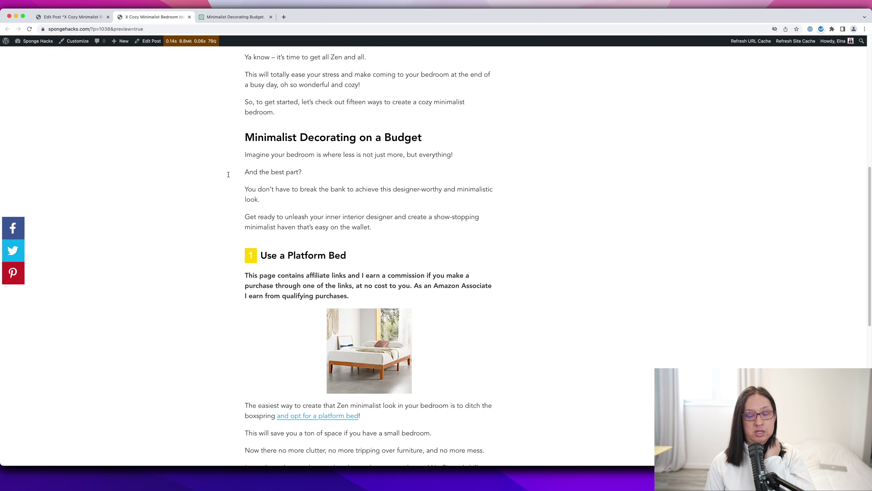
scroll(318, 179, "down", 5)
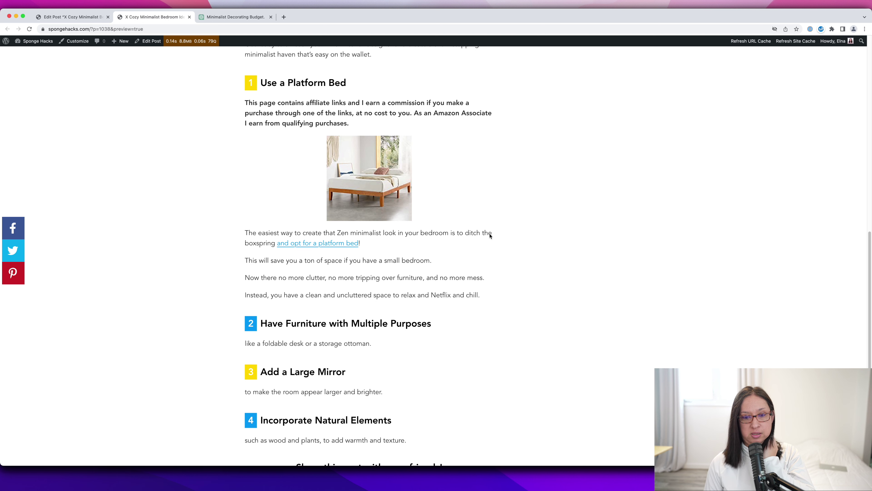
scroll(413, 244, "down", 2)
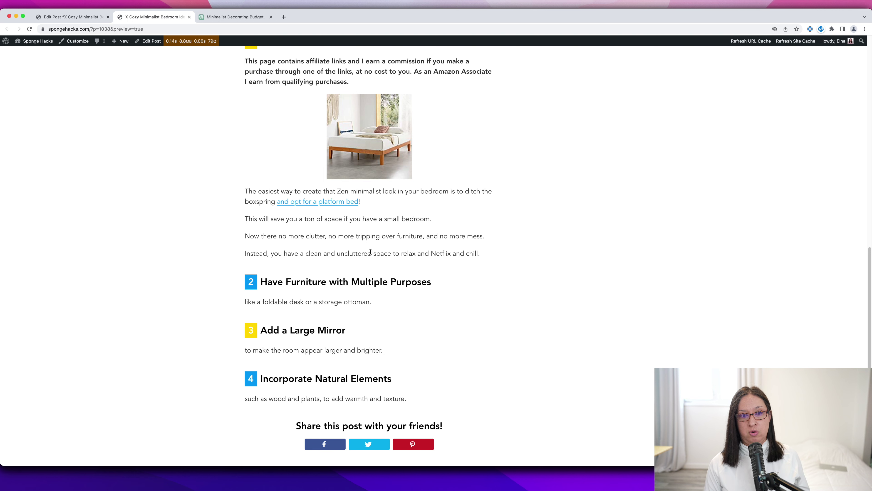
key("ctrl+shift+Tab")
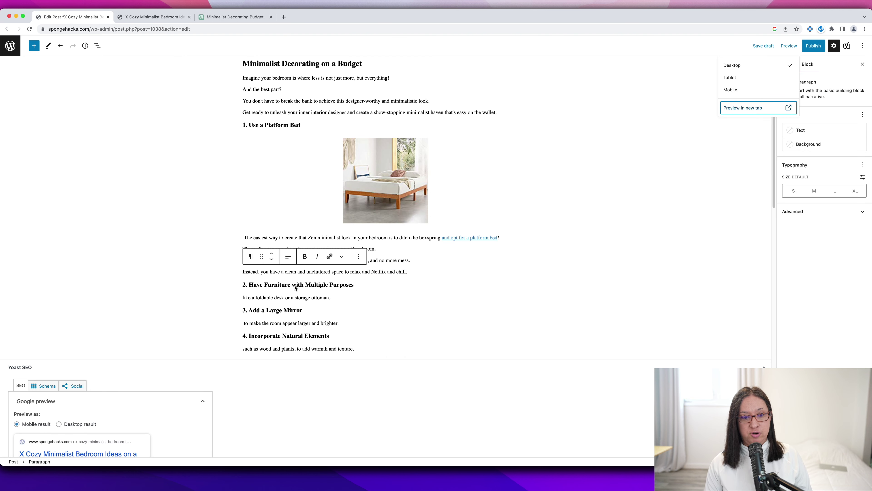
Step: Add an empty paragraph below "2. Have Furniture with Multiple Purposes" and open the Amazon Basics upholstered tufted storage ottoman from the Amazon results
left_click(356, 286)
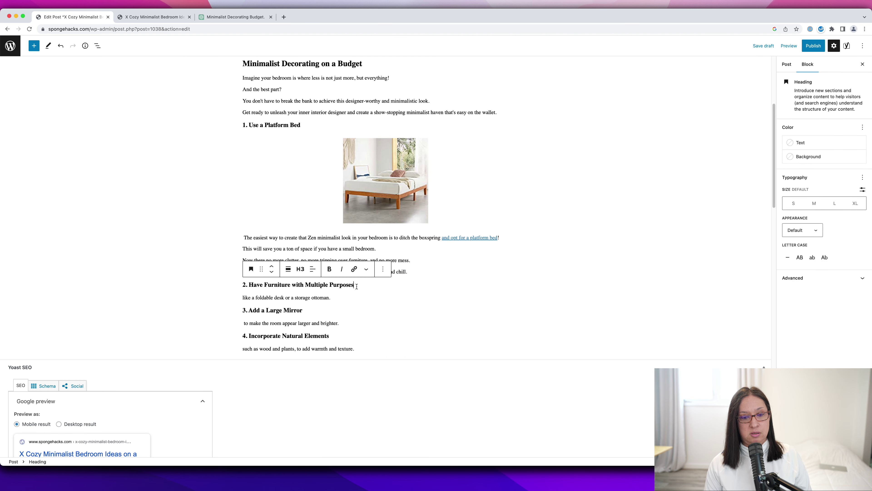
key("Return")
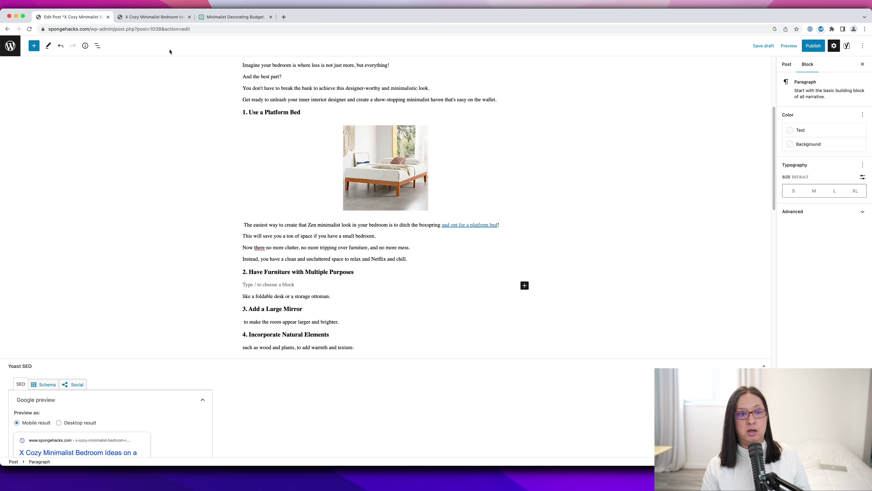
key("super+grave")
left_click(521, 153)
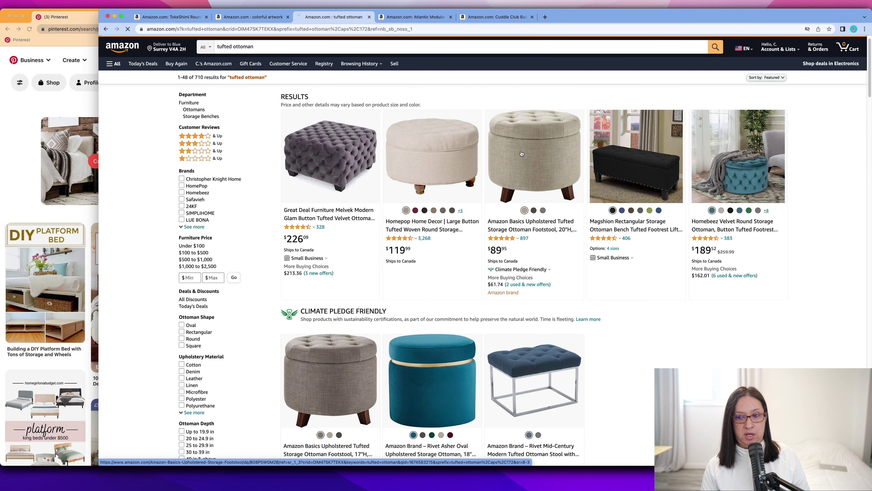
Step: Ask ChatGPT to "write an introduction about Have Furniture with Multiple Purposes", reusing the text of the second idea's heading
left_click_drag(249, 234, 359, 236)
key("super+c")
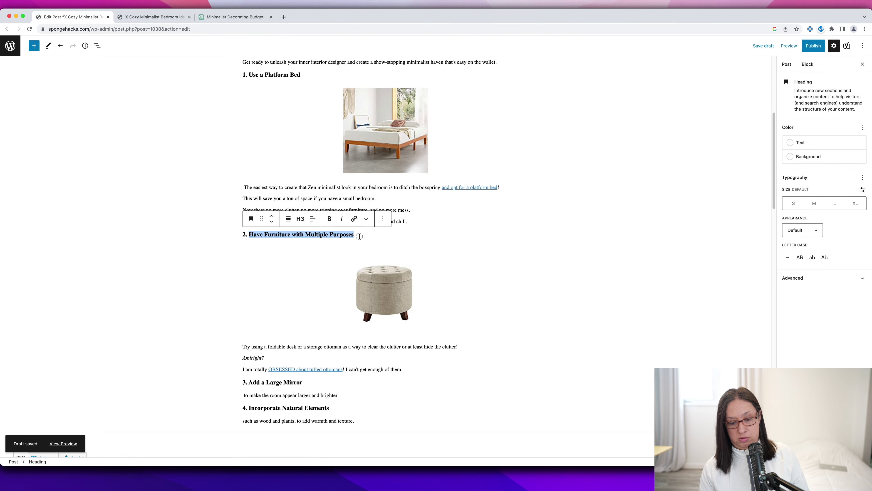
left_click(222, 19)
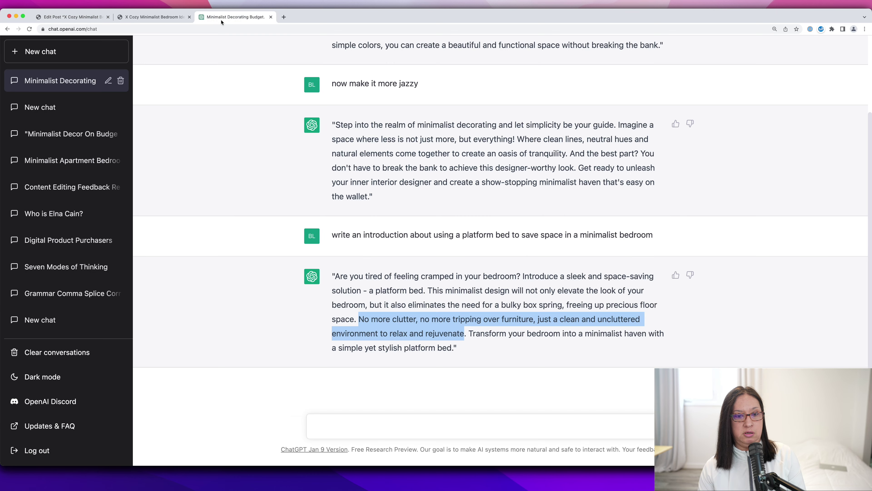
left_click(345, 429)
type("write an introduction about Have Furniture with Multiple Purposes")
key("super+v")
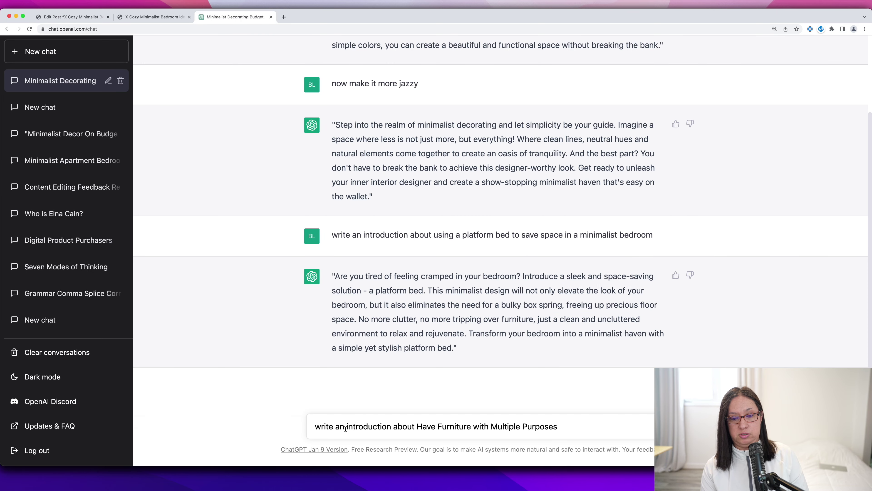
key("Return")
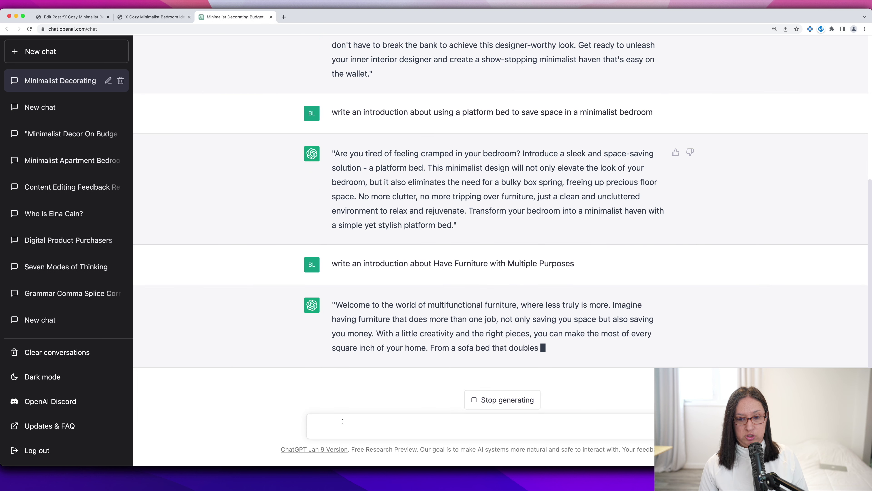
Step: Copy ChatGPT's sentence "With a little creativity and the right pieces, you can make the most of every square inch of your home." below the tufted ottomans line
left_click_drag(376, 290, 429, 305)
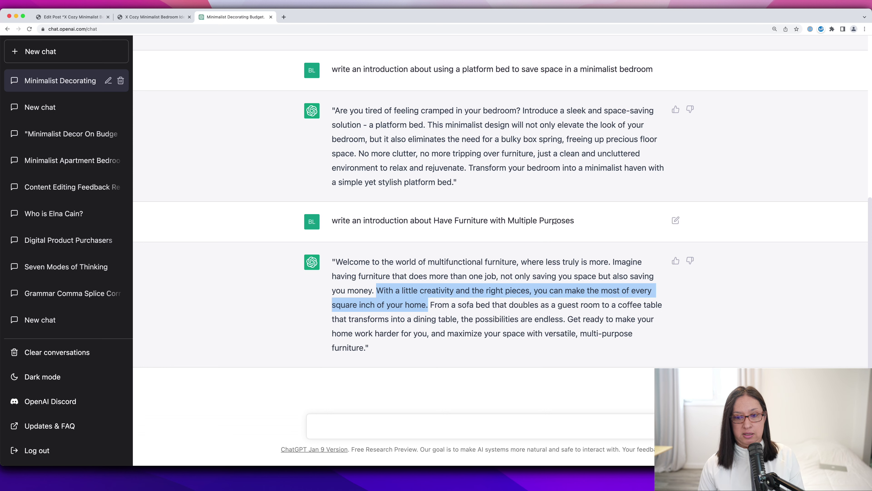
key("super+c")
left_click(71, 17)
left_click(372, 369)
key("super+v")
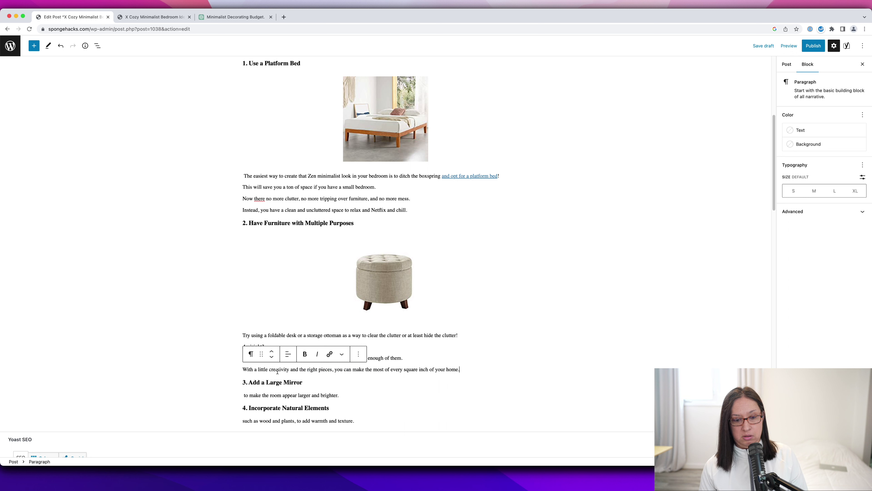
Step: In the pasted sentence, use "pizzazz" for "creativity", add "for that minimalist bedroom look," after "pieces", use "place" for "home", and save the draft
double_click(278, 369)
type("pizzazz")
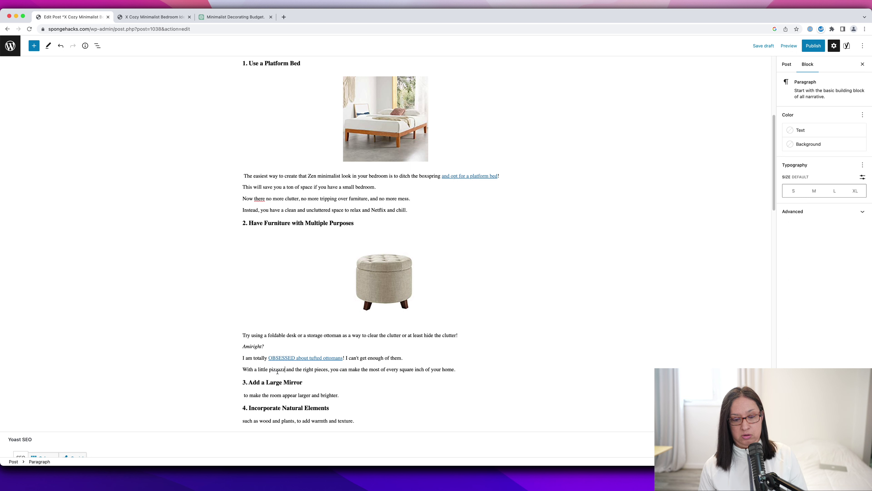
left_click(328, 370)
type(", for")
key("BackSpace")
key("BackSpace")
key("BackSpace")
key("BackSpace")
key("BackSpace")
type("for that minimalist bedroom look,")
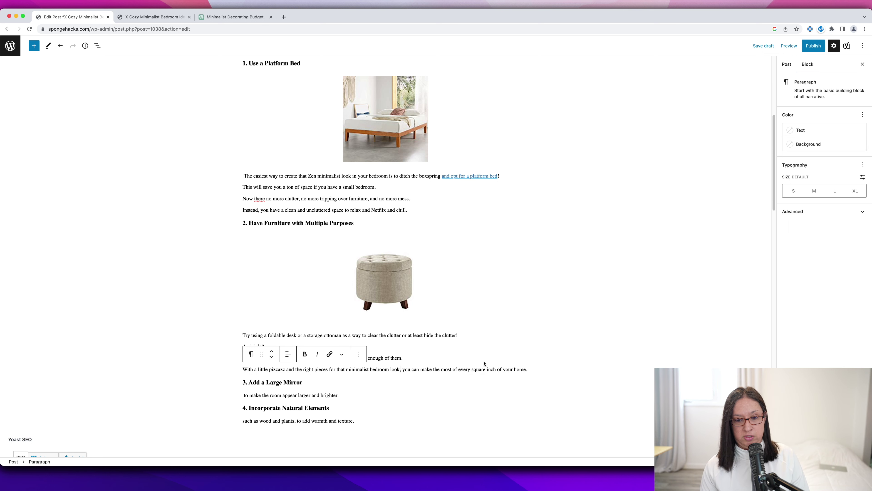
double_click(518, 370)
type("place")
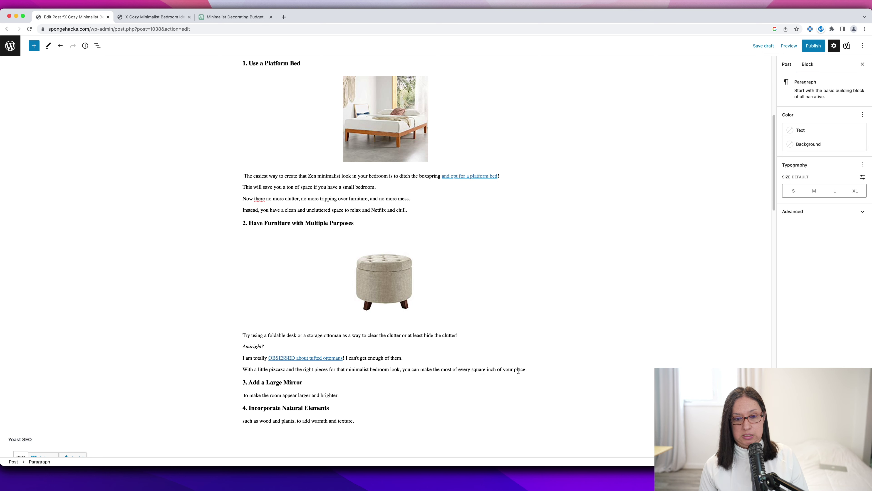
key("super+s")
Step: Add the italic line "Mirror, mirror on the wall, who's the fairest of them all?" below the heading "3. Add a Large Mirror"
scroll(297, 292, "down", 3)
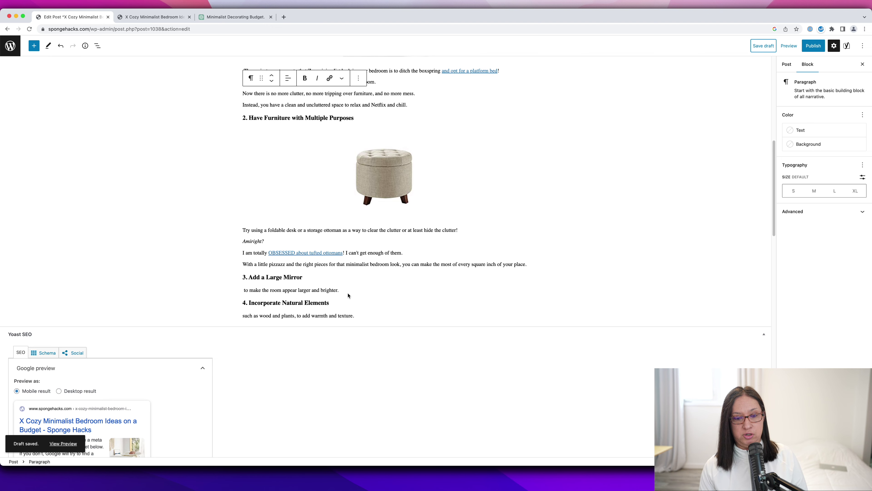
left_click(246, 289)
key("BackSpace")
left_click(309, 278)
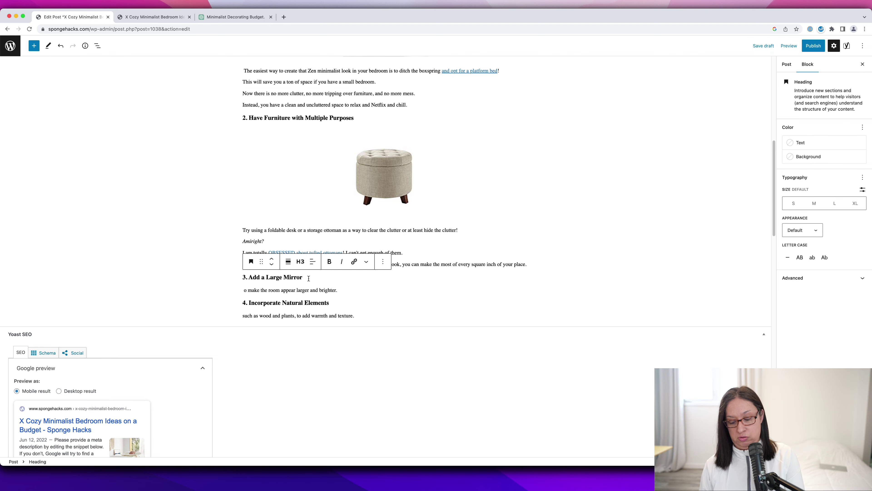
key("Return")
type("Mirror, mi")
key("BackSpace")
type("or, mirror on the wall, who's the fairest of them all?")
triple_click(308, 277)
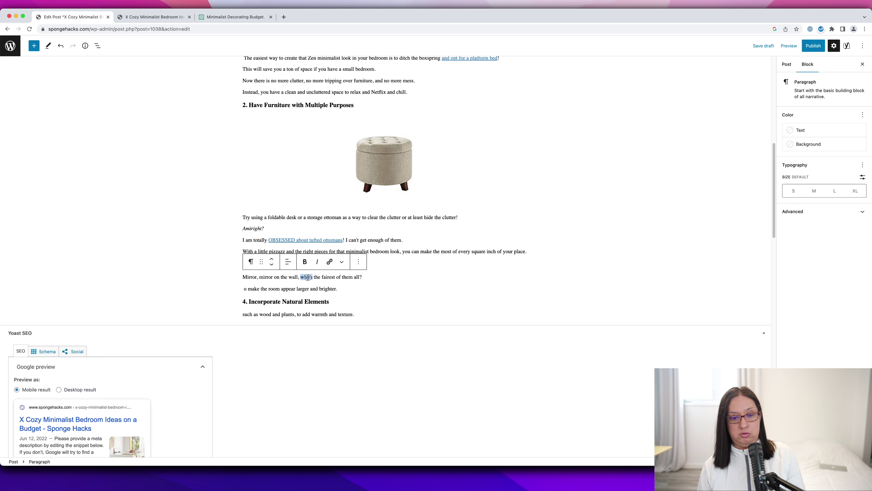
key("ctrl+i")
Step: Add the paragraph "I ALWAYS think of this when I see a large mirror, don't you?" below the italic mirror line
left_click(368, 277)
key("Return")
type("I ALWAYS think of this when I see a large mirror, don't you?")
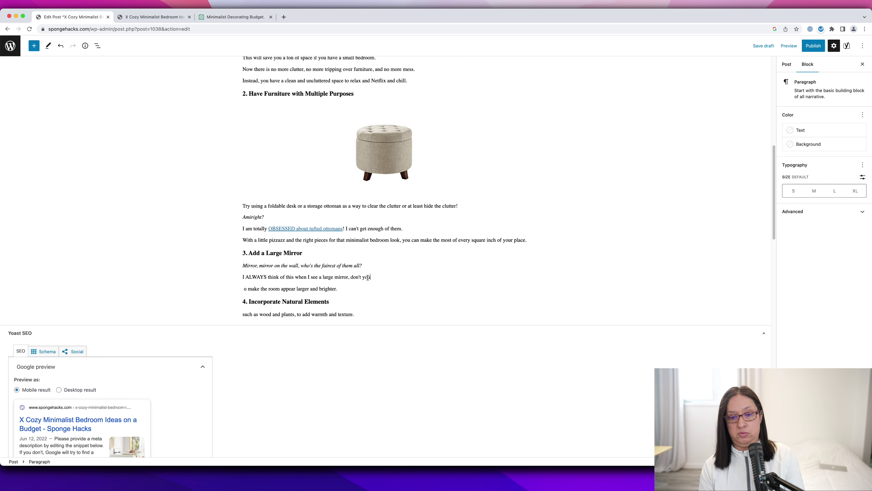
Step: Replace the old mirror text with "But, in all honesty, adding a large mirror will make the room appear a thousand times larger and brighter."
key("Return")
type("But, in all honesty, adding a large mirror will make the room appear ")
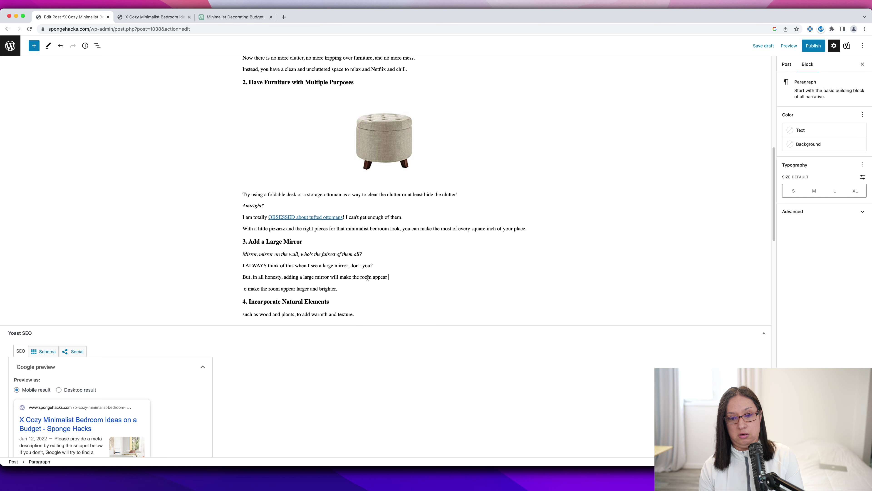
type("a thousand times larger and brighter.")
triple_click(368, 289)
key("BackSpace")
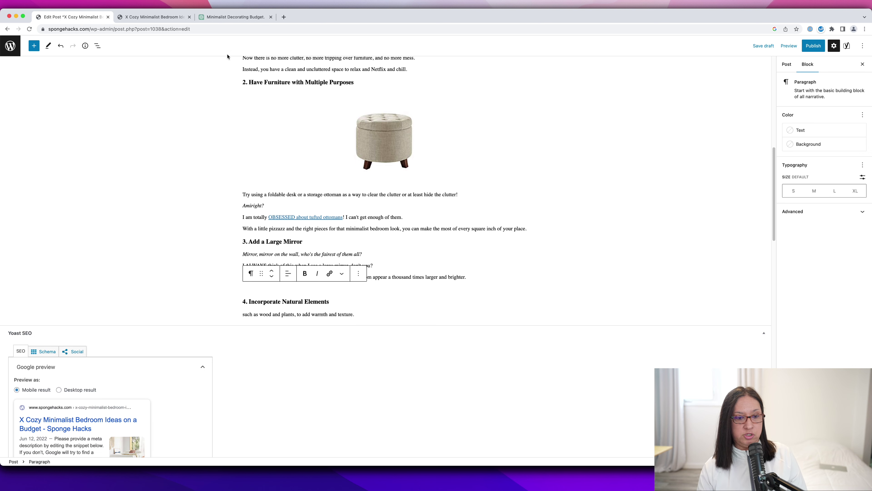
Step: Ask ChatGPT to "talk about adding a large mirror to a bedroom to make it minimalistic"
left_click(209, 18)
left_click(347, 427)
type("talk aou")
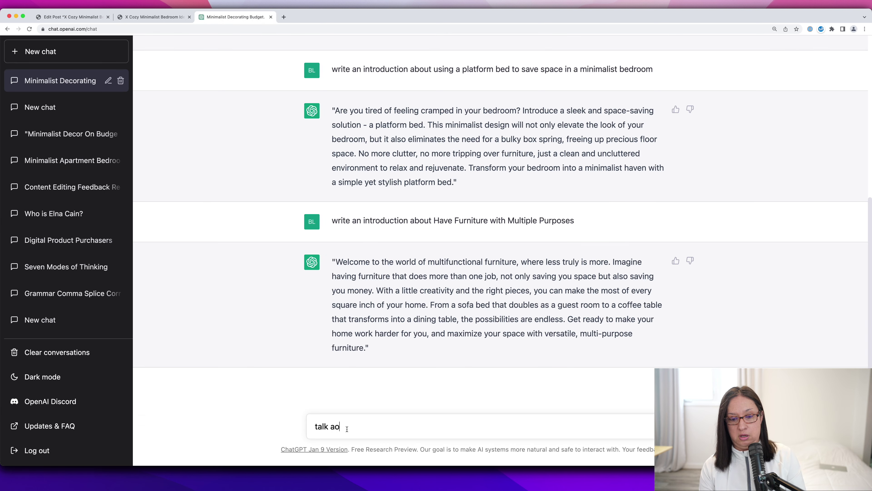
key("BackSpace")
key("BackSpace")
type("bout adding a lard")
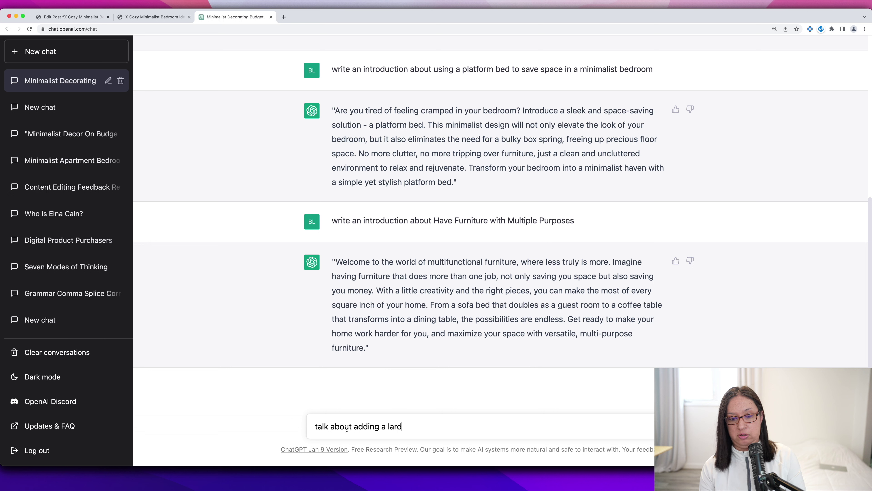
key("BackSpace")
type("ge mirror to a")
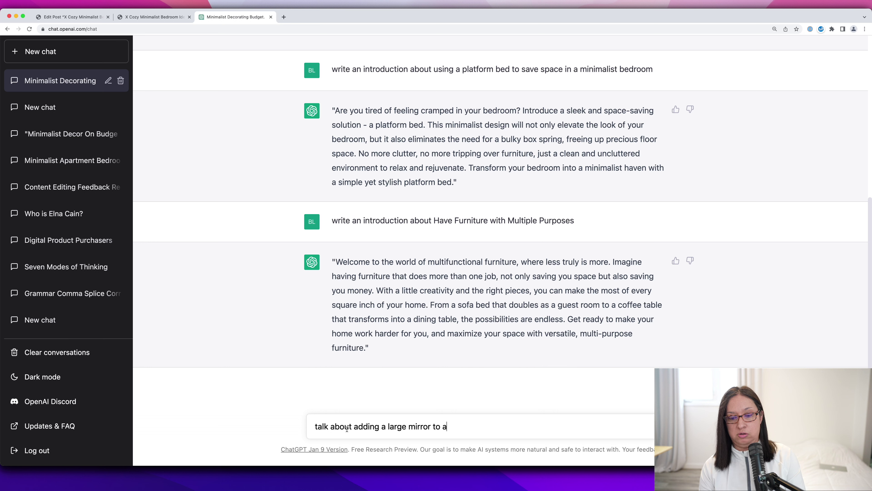
type(" bedroom to make it ")
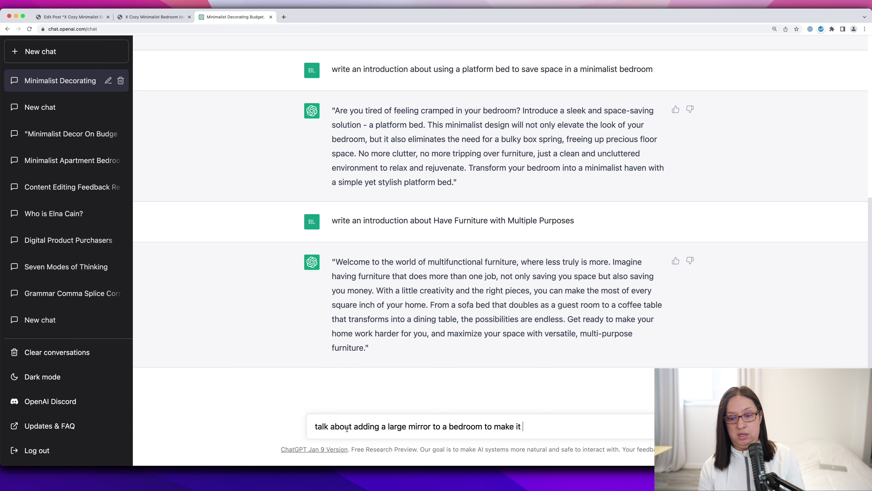
type("minimalistic")
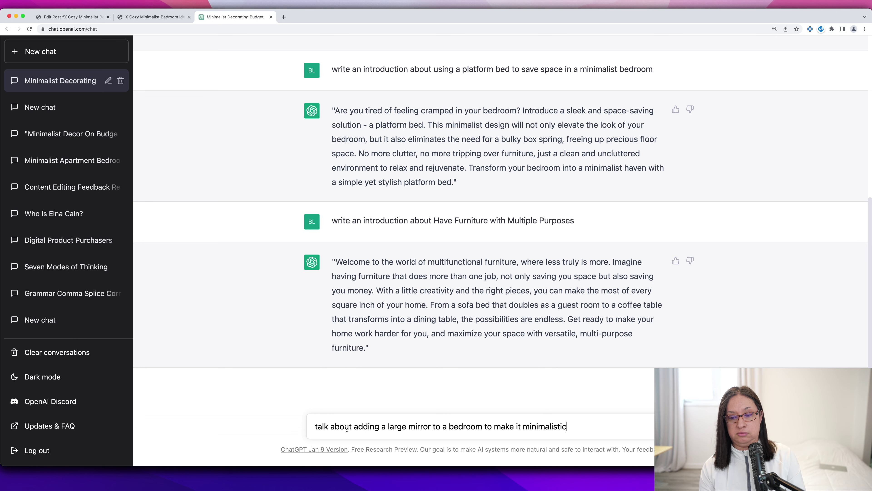
key("Return")
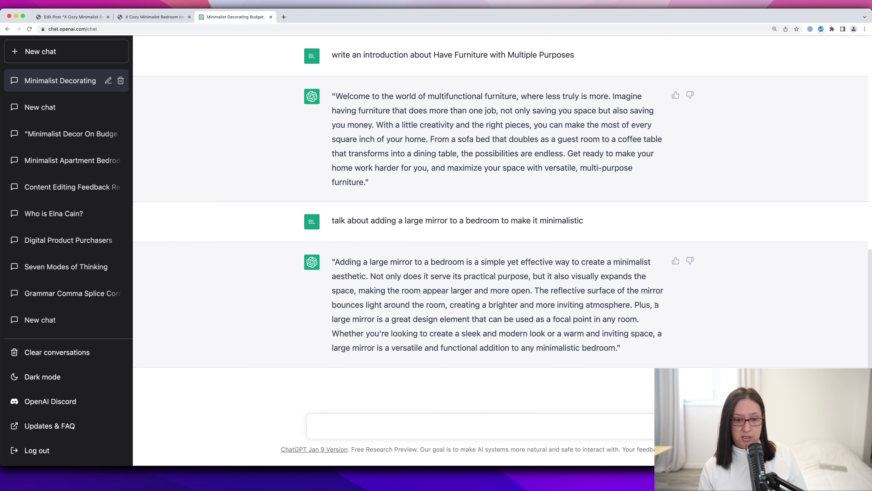
Step: Copy ChatGPT's sentence about a large mirror as a focal point into a new paragraph below the "But, in all honesty" paragraph
left_click_drag(656, 305, 639, 321)
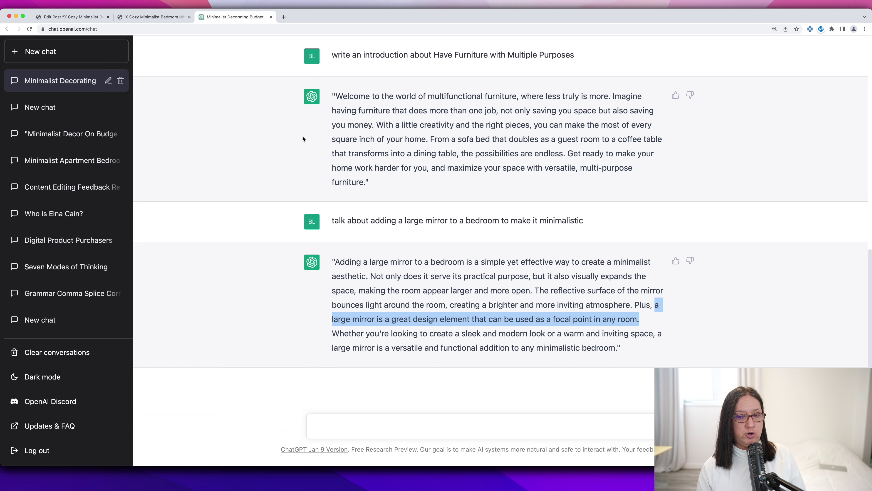
left_click(141, 17)
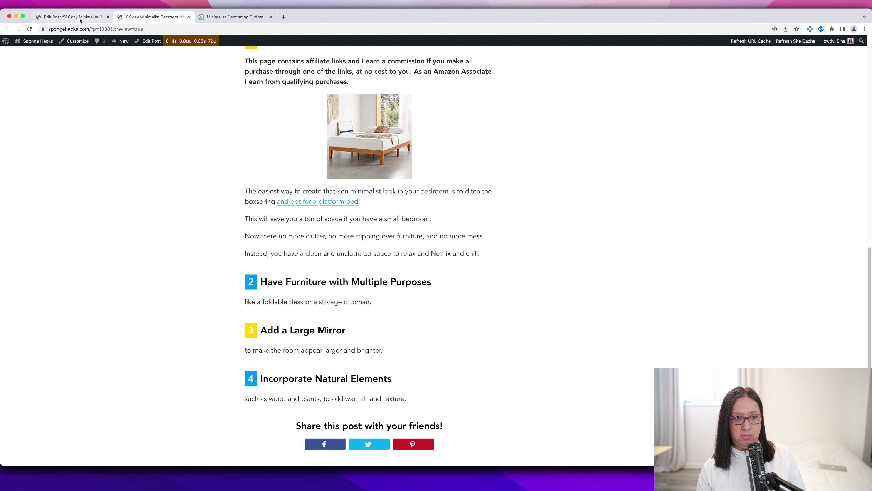
left_click(72, 17)
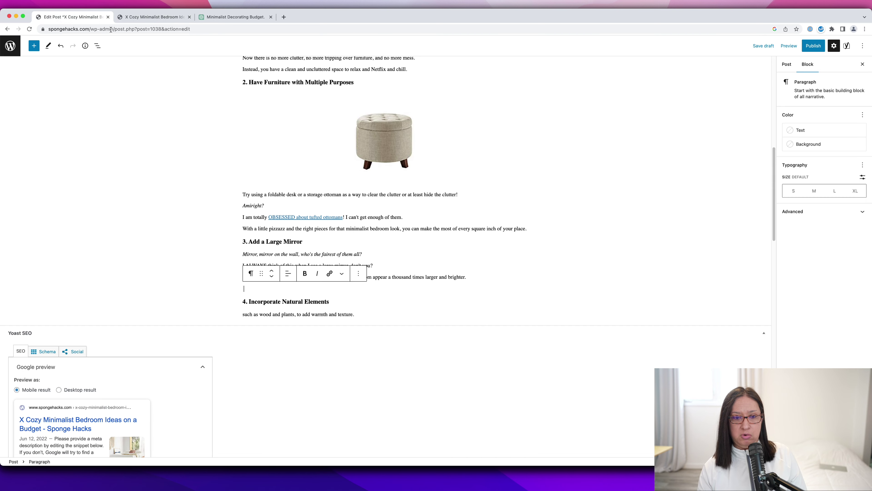
left_click(393, 230)
left_click(470, 278)
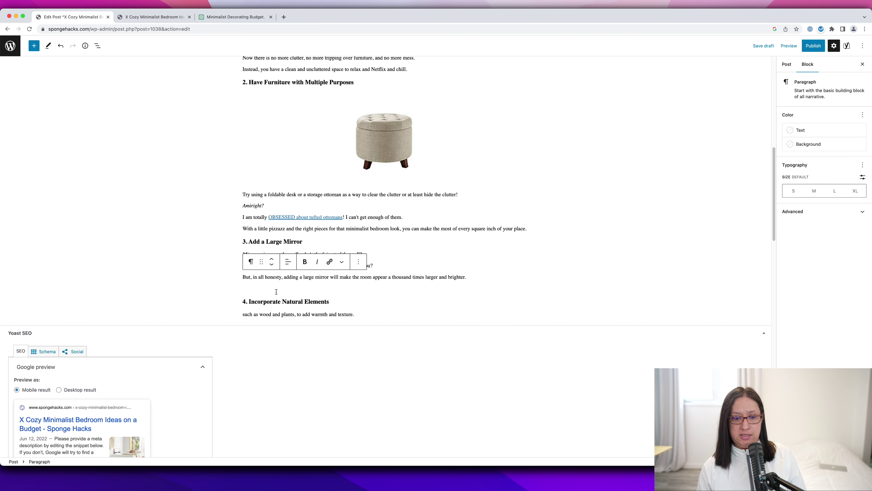
key("Return")
type("Large mirror is a great design element that can be used as a focal point in any room.")
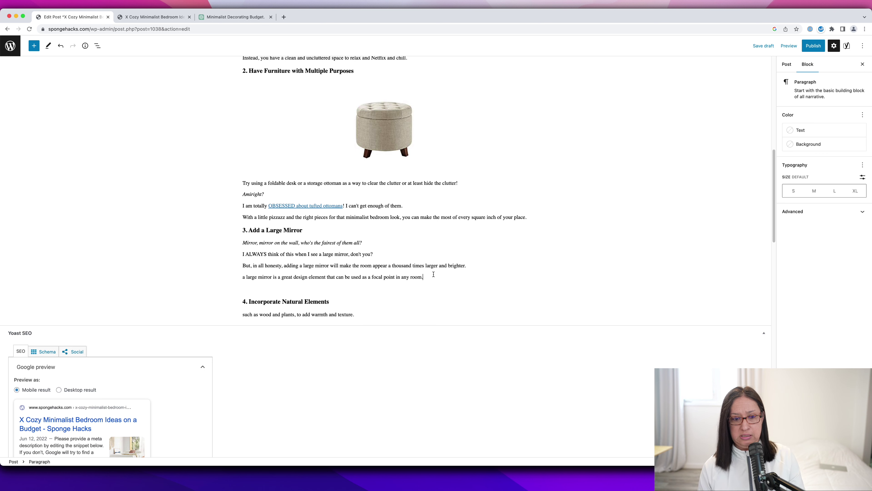
Step: Reword the pasted sentence to "A large mirror is a classic design element that can be used as a focal point in any room – including your bedroom."
left_click(244, 277)
type("A")
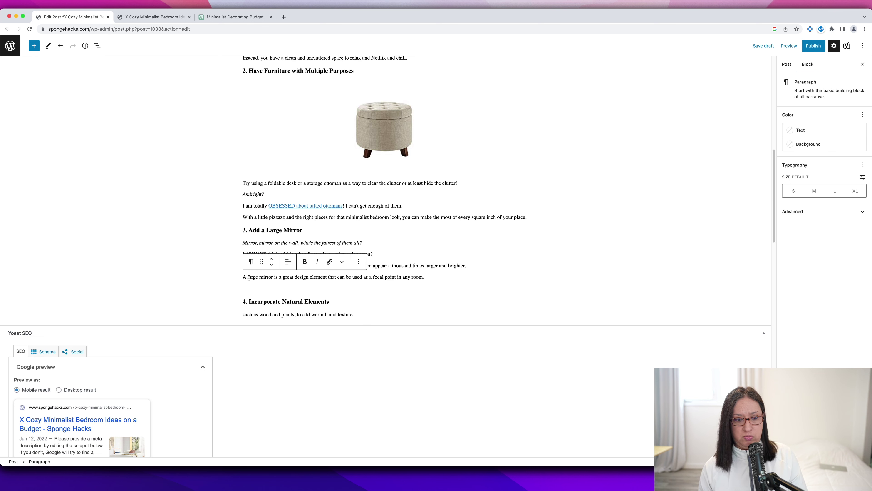
double_click(288, 277)
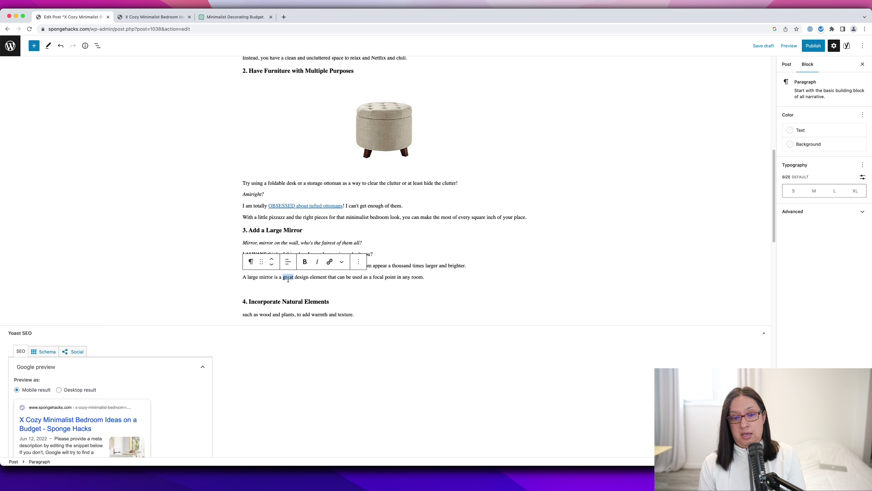
type("classic")
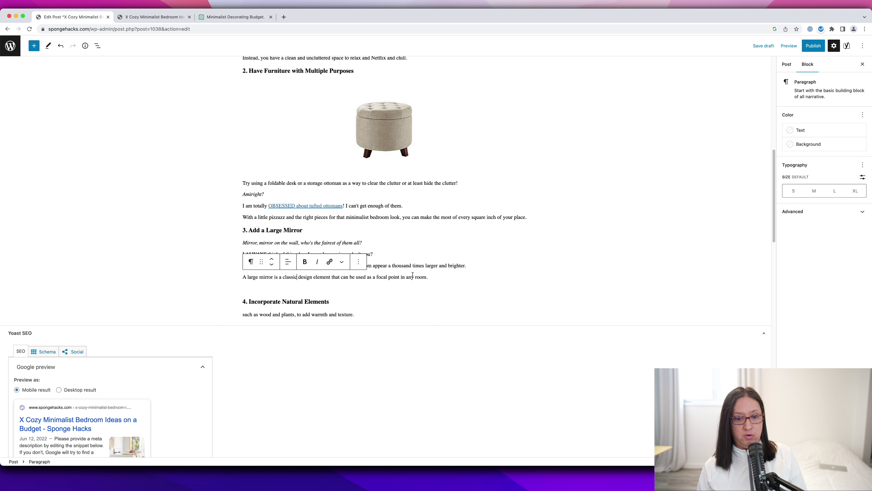
key("BackSpace")
type("– including your bedroom.")
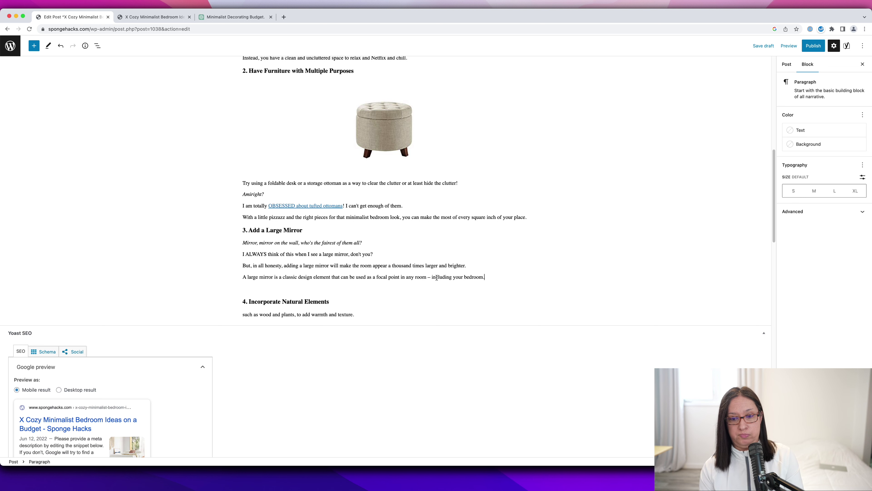
Step: Save the draft and preview the post, reviewing it from the introduction through the "Add a Large Mirror" section
left_click(763, 46)
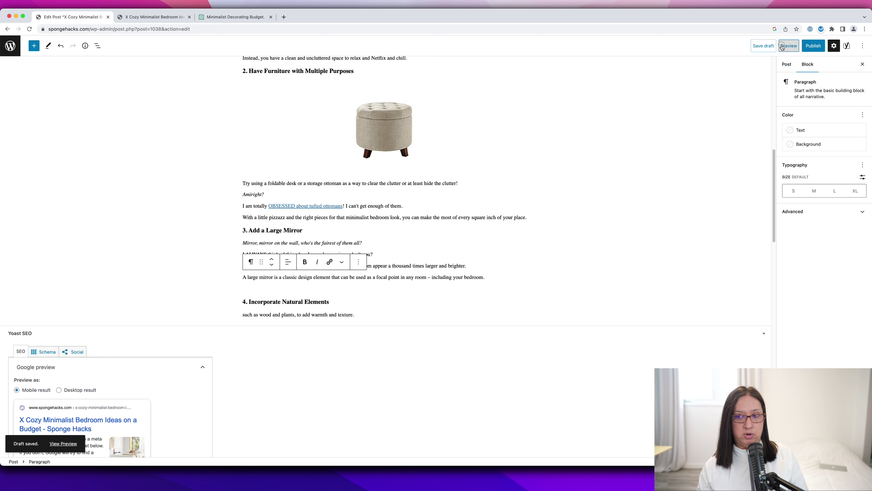
left_click(782, 47)
left_click(765, 108)
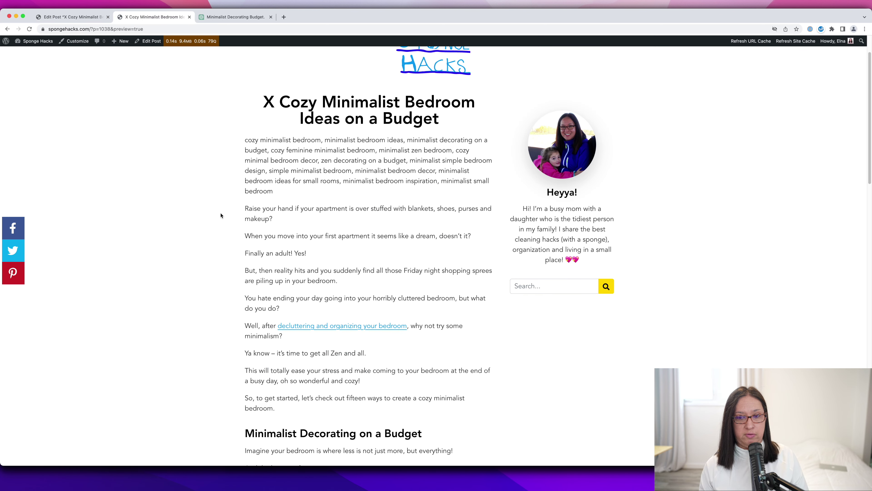
scroll(221, 215, "down", 5)
scroll(251, 247, "up", 5)
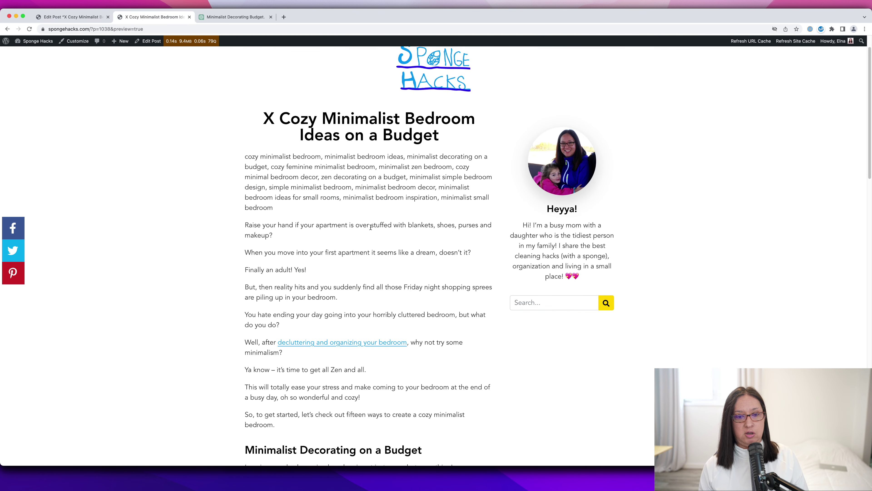
scroll(282, 277, "down", 3)
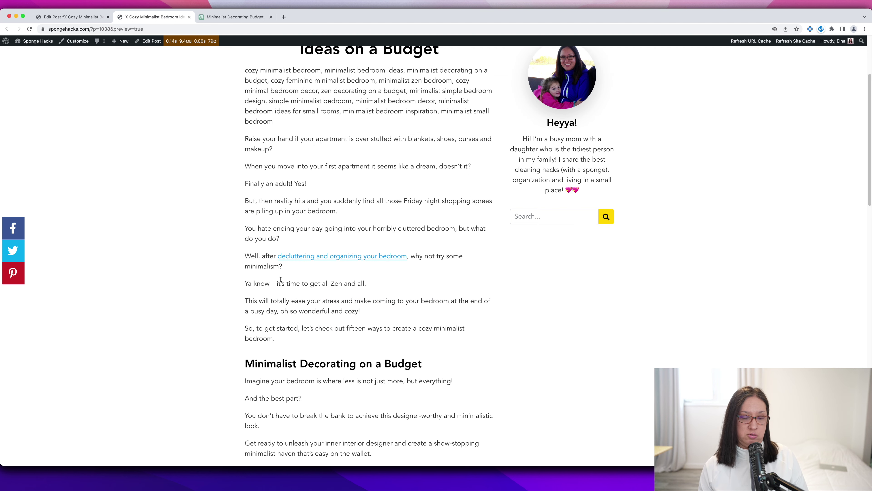
scroll(281, 279, "down", 15)
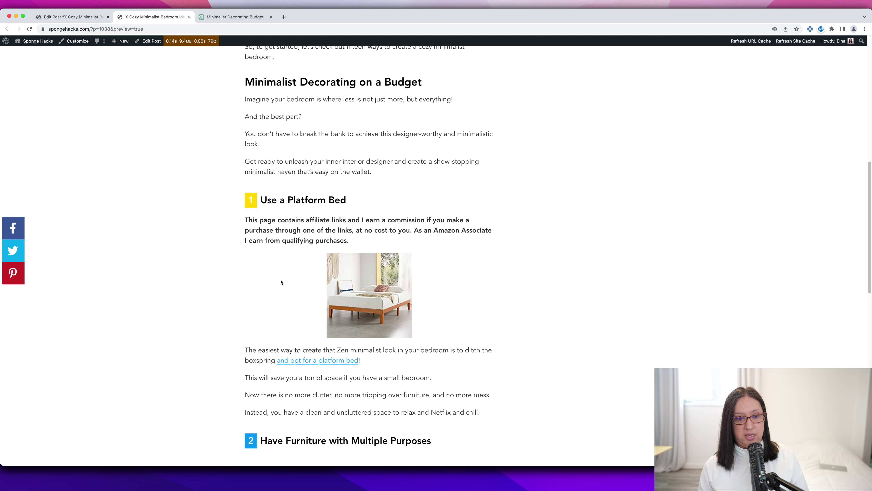
scroll(281, 279, "down", 5)
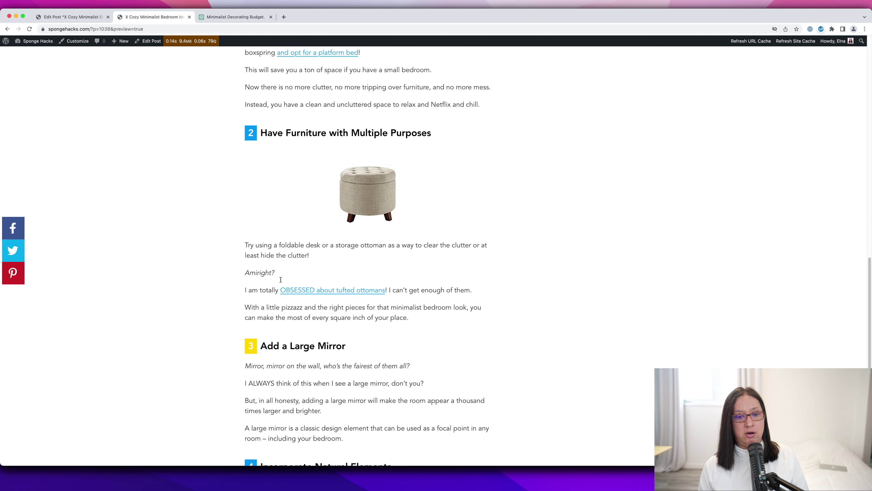
scroll(281, 280, "up", 9)
scroll(281, 279, "up", 10)
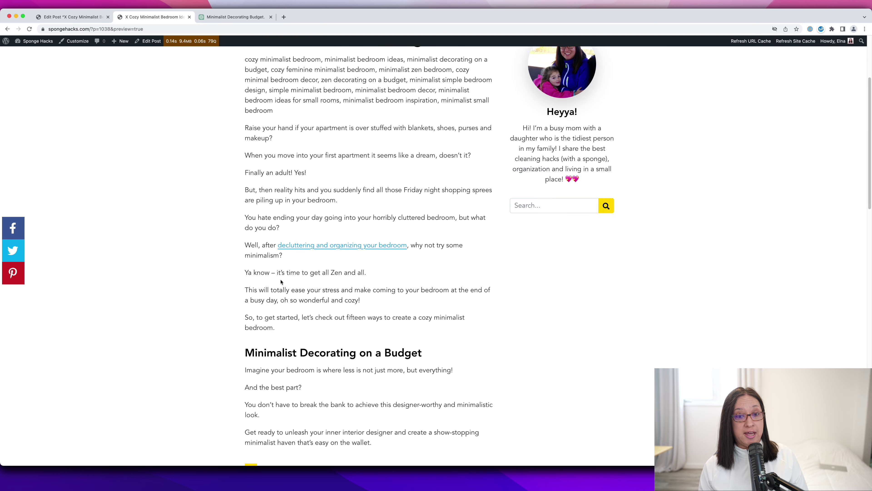